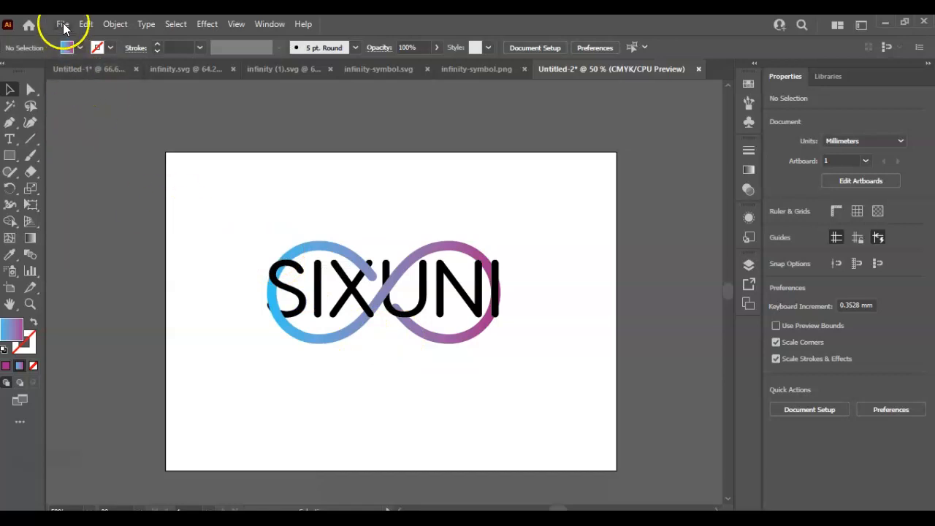
Create a new 297 x 210 mm landscape A4 document with CMYK color mode and High (300 ppi) raster effects.
left_click(62, 25)
left_click(82, 41)
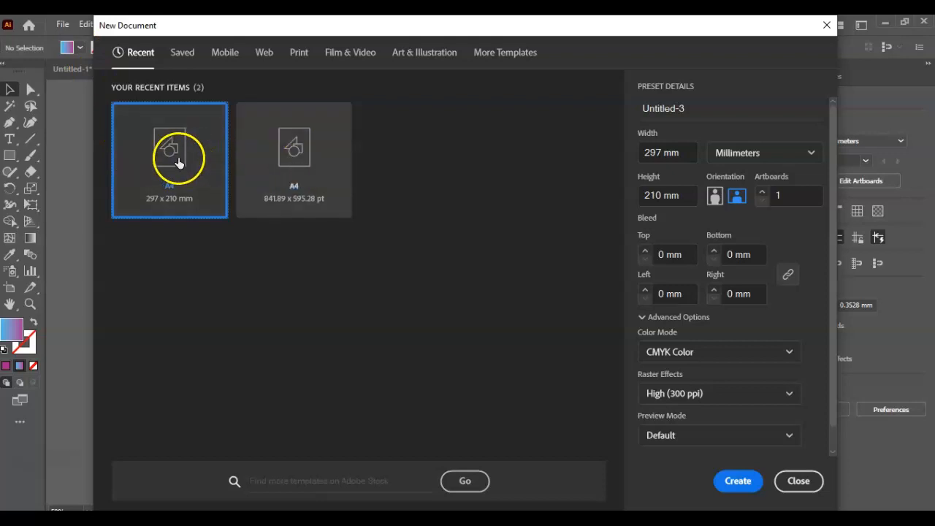
left_click(663, 353)
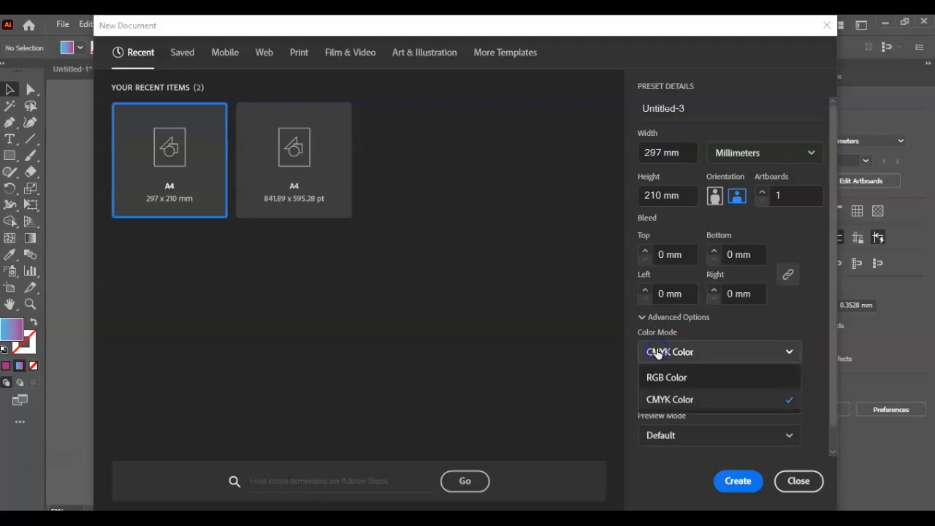
left_click(661, 399)
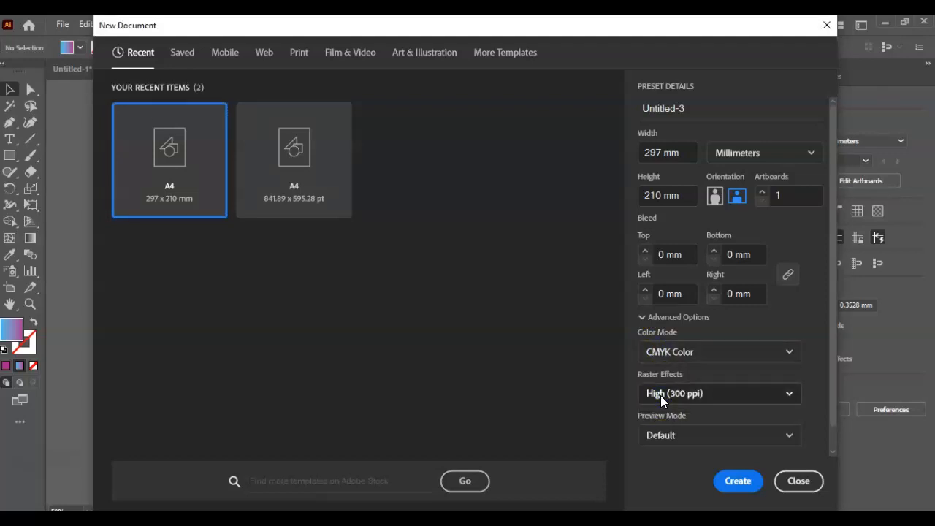
left_click(665, 396)
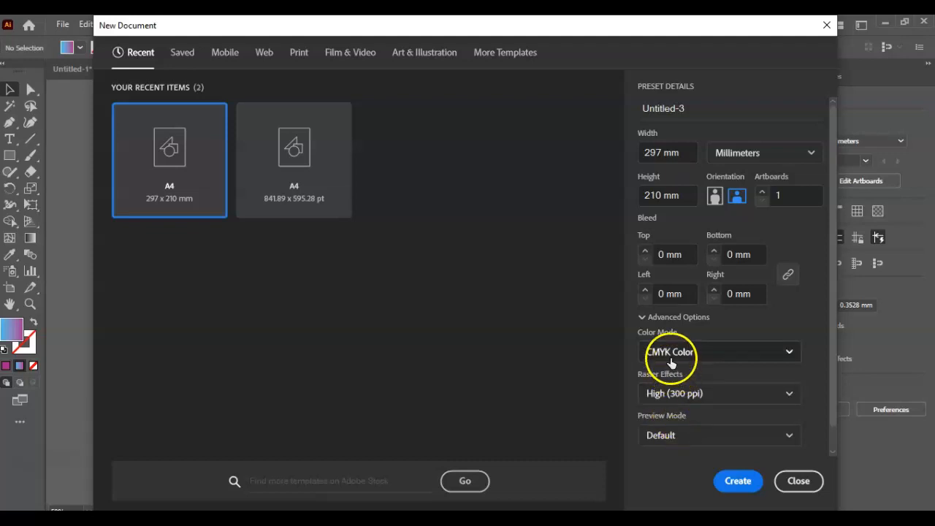
left_click(673, 401)
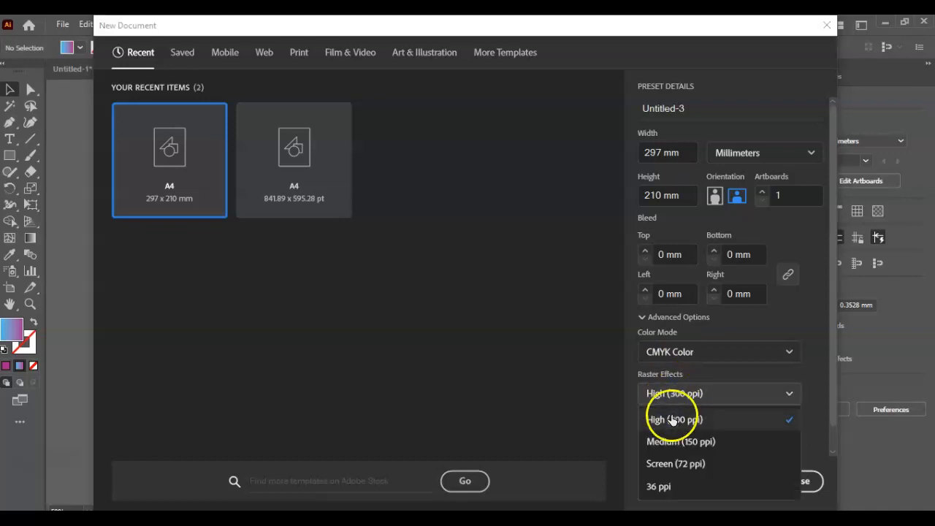
left_click(673, 418)
left_click(741, 482)
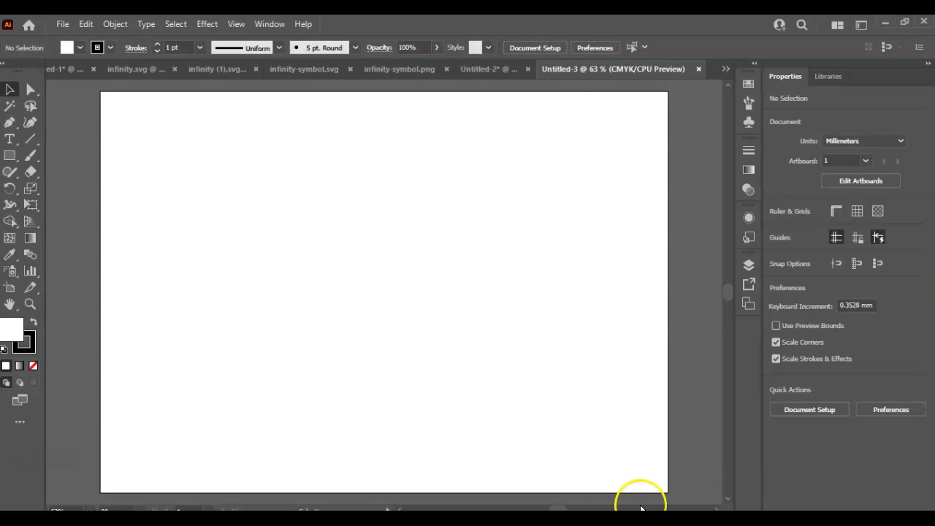
Add the point text "SIXUNI" near the middle of the artboard and select it as an object.
left_click(10, 139)
left_click(261, 246)
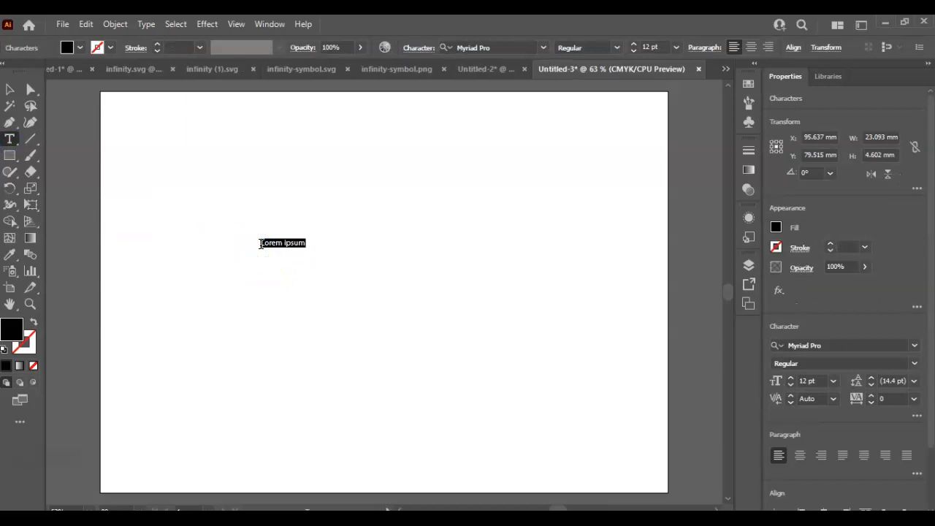
type("SIXUNI")
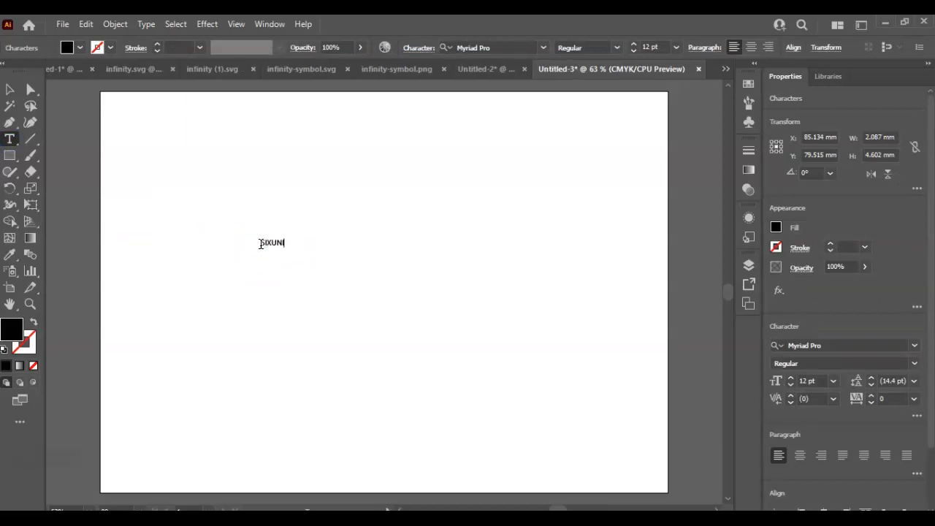
left_click(10, 91)
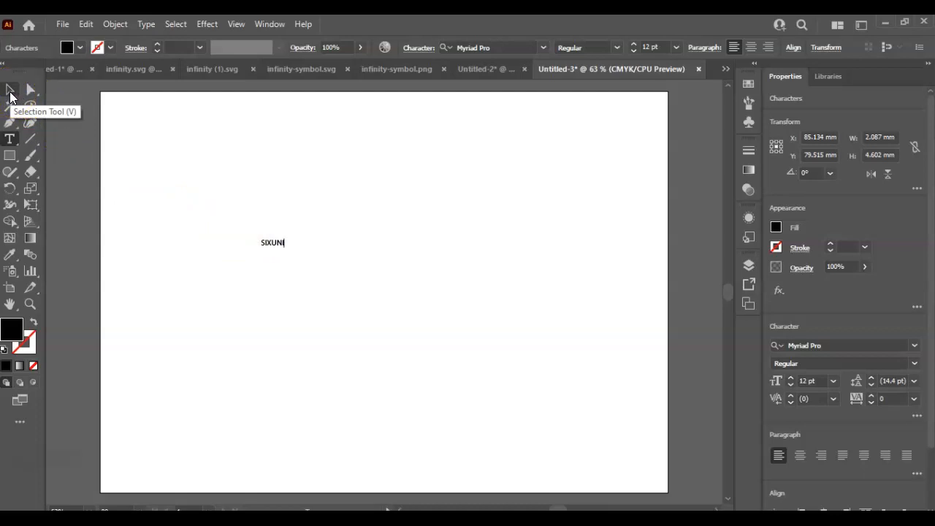
left_click(9, 91)
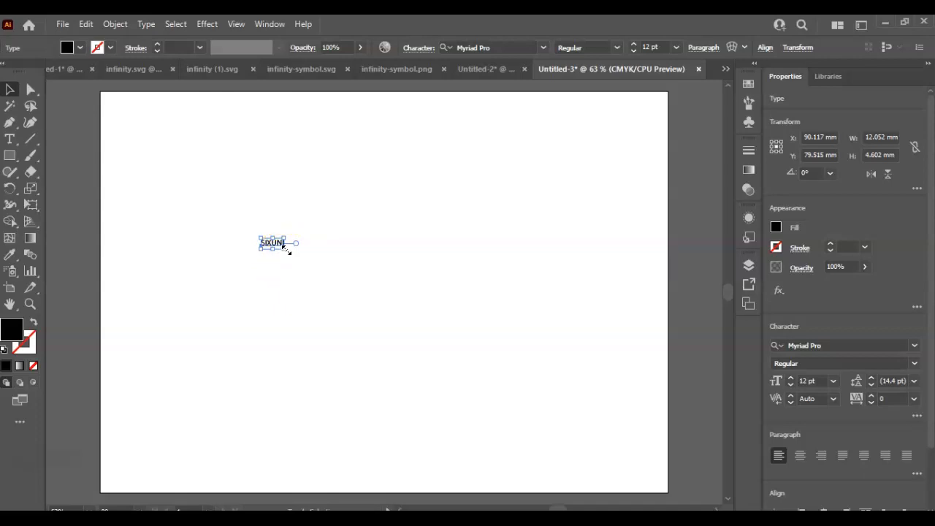
mouse_move(285, 249)
left_mouse_down()
mouse_move(341, 284)
mouse_move(25, 173)
mouse_move(38, 180)
left_mouse_up()
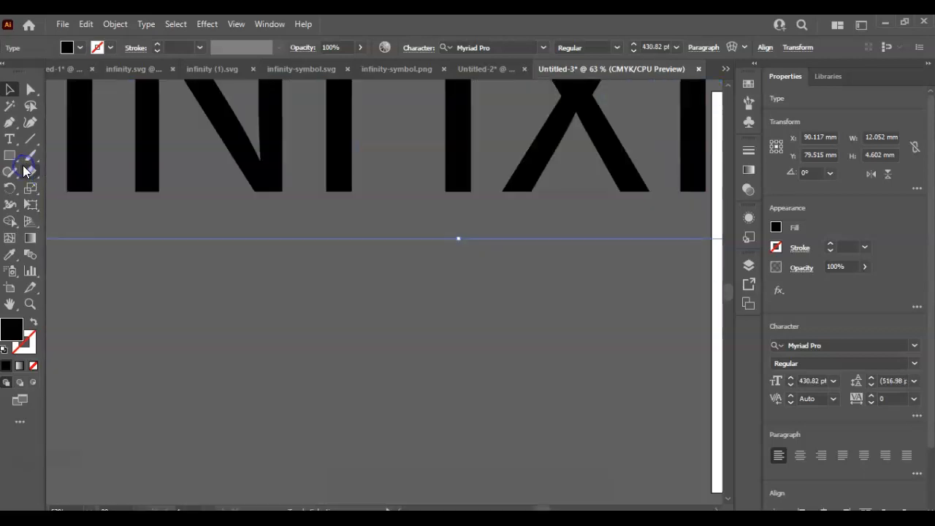
key("ctrl+minus")
key("ctrl+minus")
key("ctrl+minus")
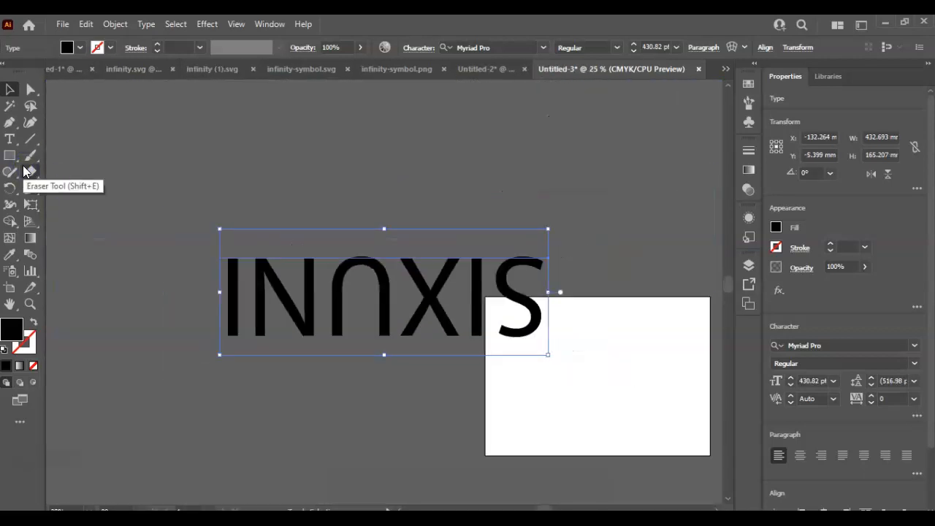
key("ctrl+z")
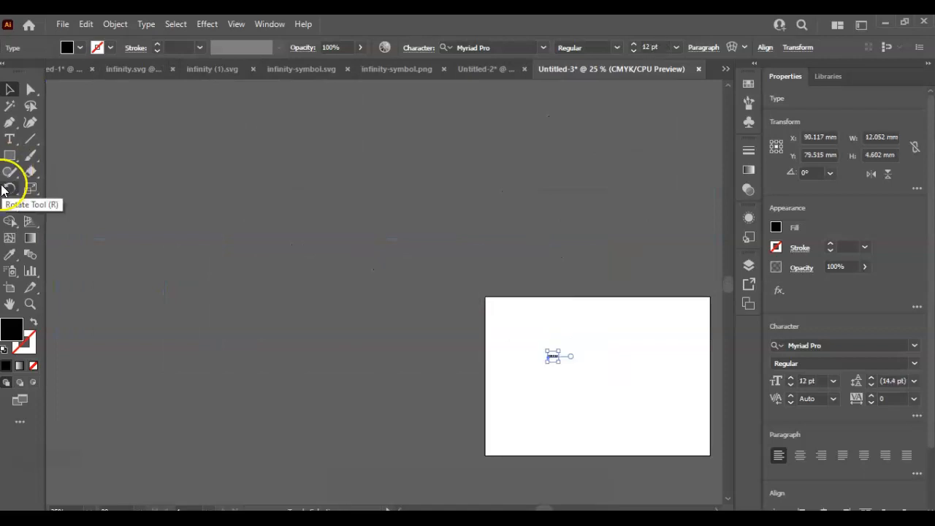
Enlarge the SIXUNI text proportionally to about 111 mm wide on the artboard.
scroll(532, 364, "right", 10)
scroll(532, 364, "left", 3)
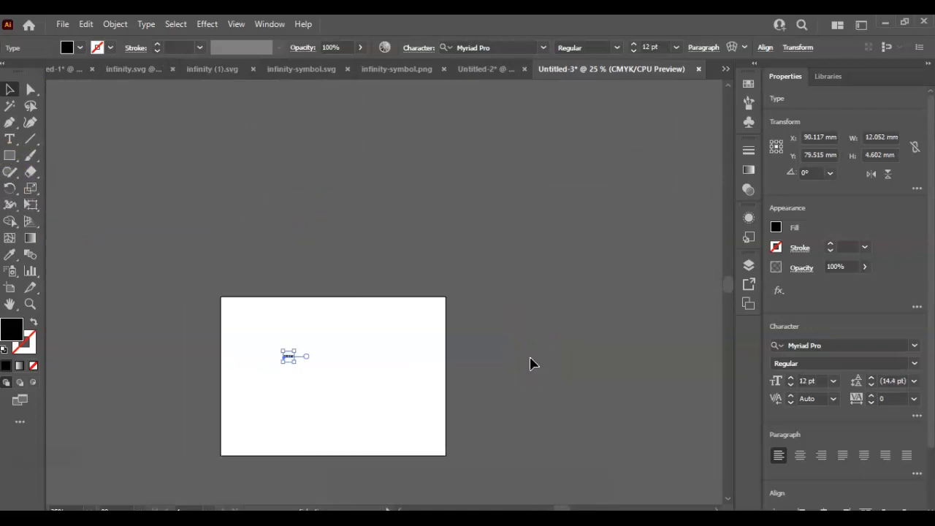
key("ctrl+plus")
key("ctrl+plus")
key("ctrl+plus")
key("ctrl+plus")
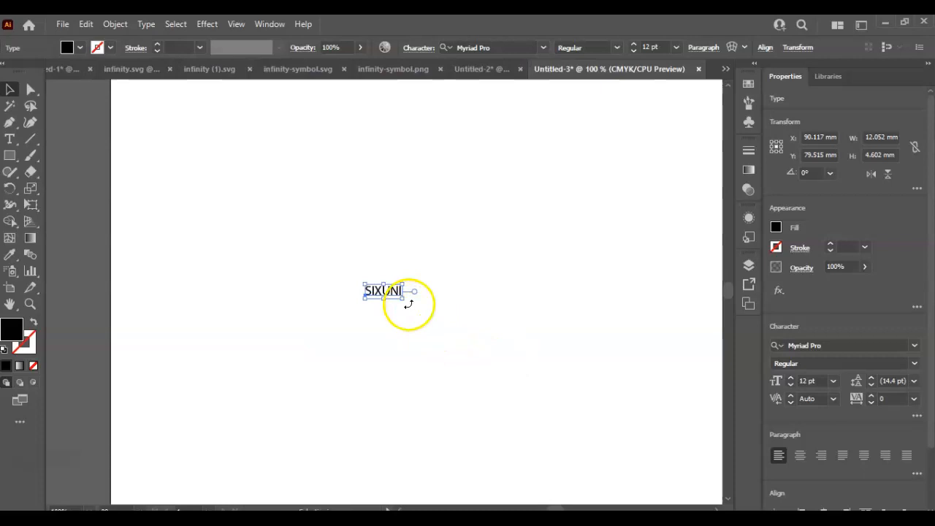
left_click_drag(402, 298, 630, 405)
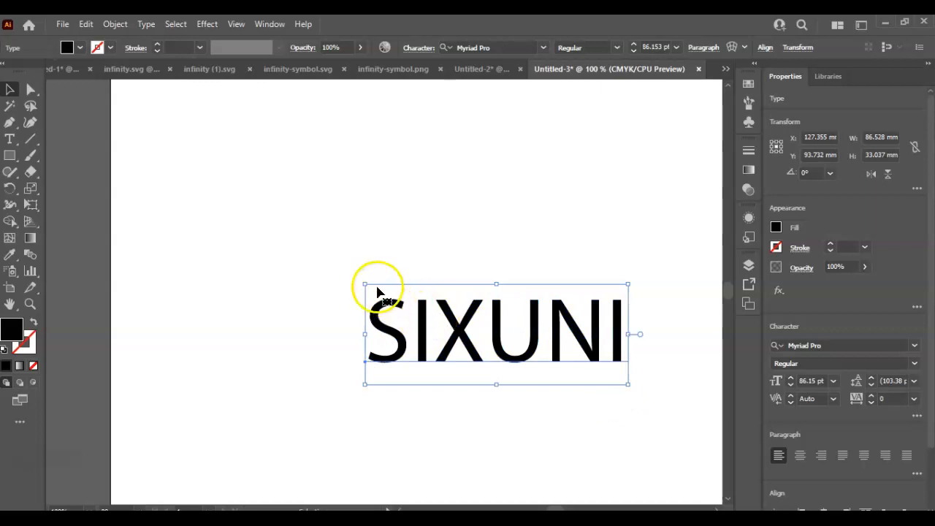
left_click_drag(363, 284, 282, 257)
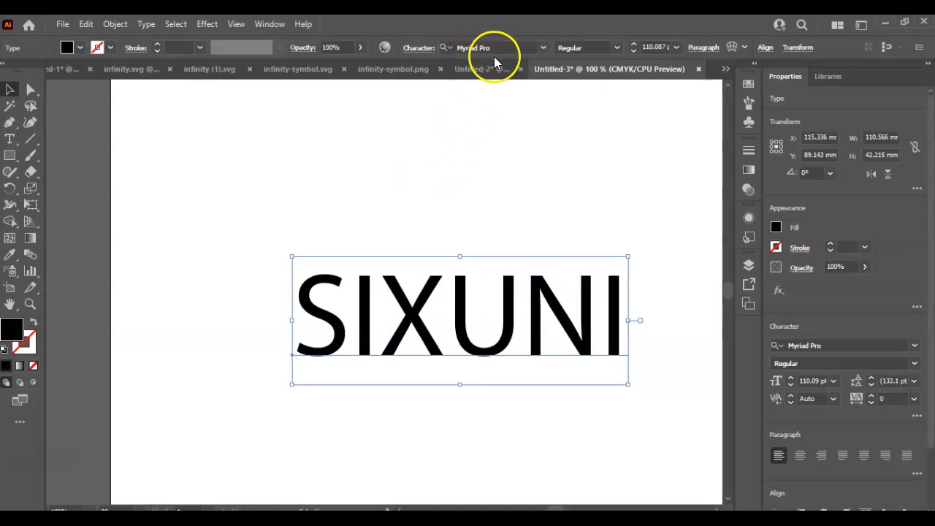
Change the SIXUNI text's font to Visby Round CF with the Medium weight.
left_click(543, 48)
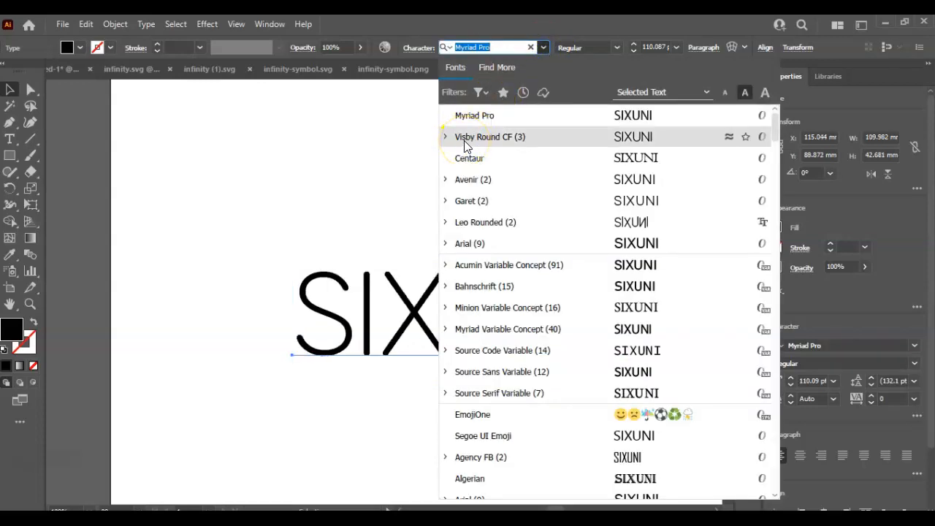
left_click(465, 139)
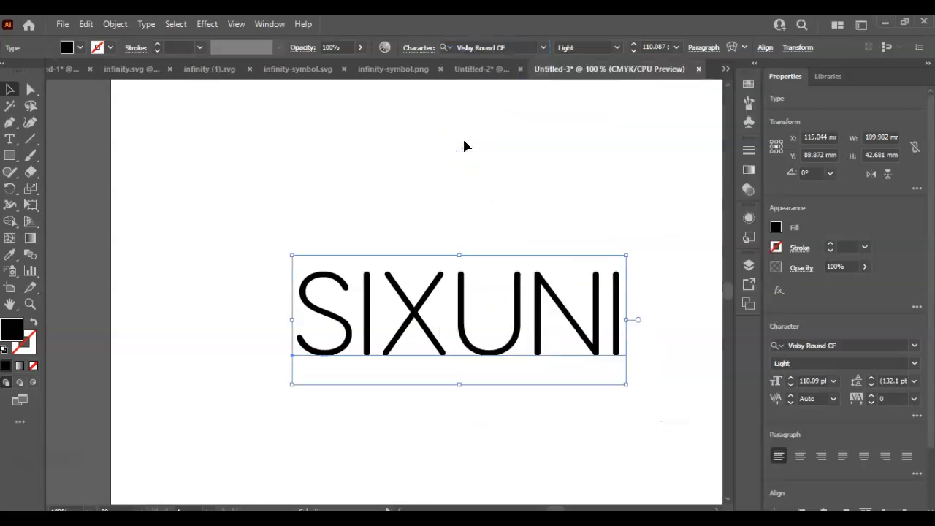
left_click(618, 49)
left_click(599, 77)
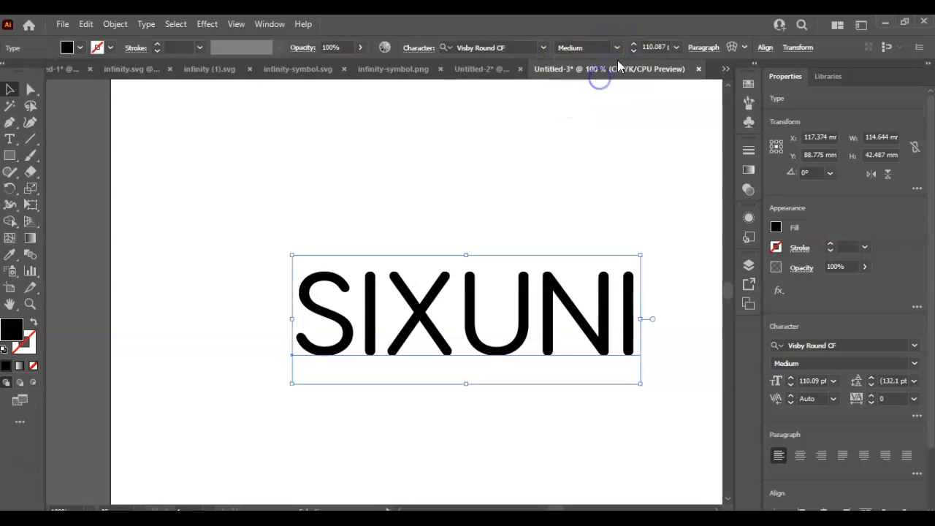
Try the Heavy weight on the SIXUNI text and return it to Medium.
left_click(618, 47)
left_click(600, 92)
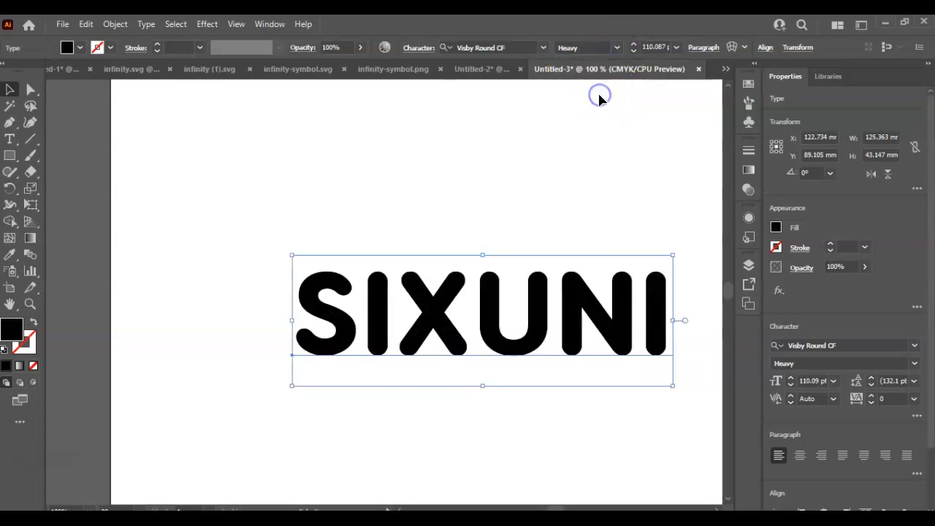
left_click(618, 49)
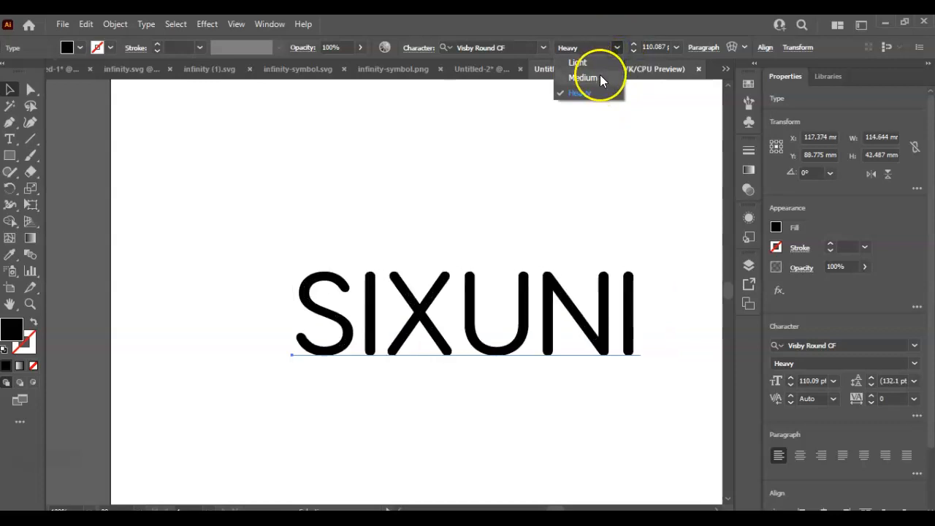
left_click(600, 76)
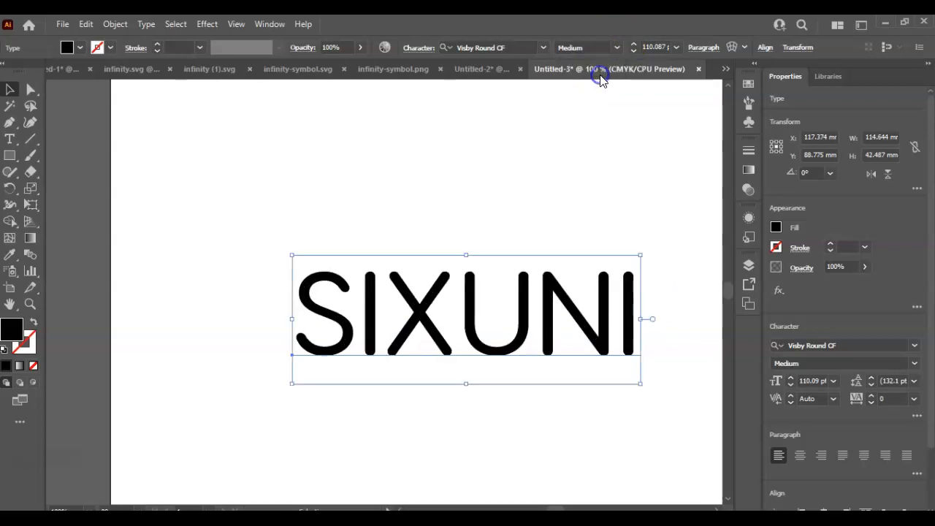
Move the SIXUNI text slightly up and to the left on the artboard.
left_click(543, 49)
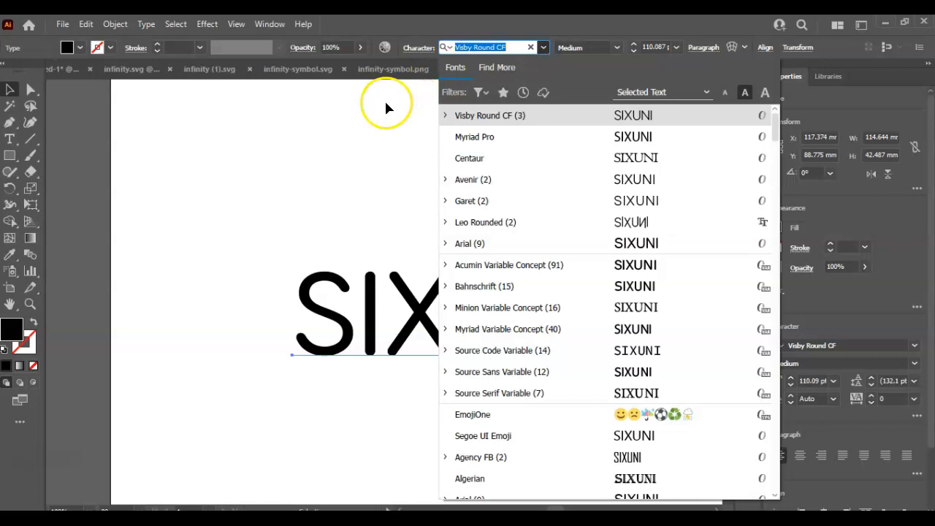
left_click(362, 155)
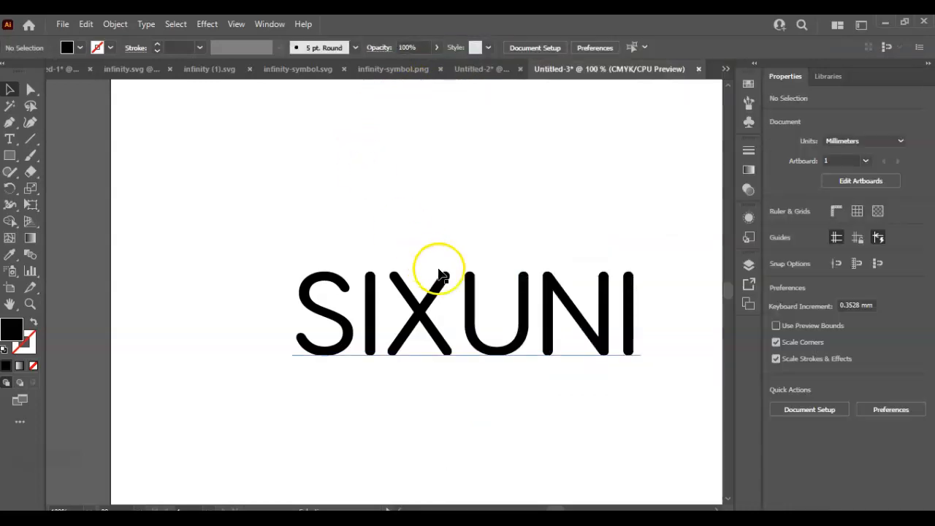
left_click_drag(413, 314, 395, 294)
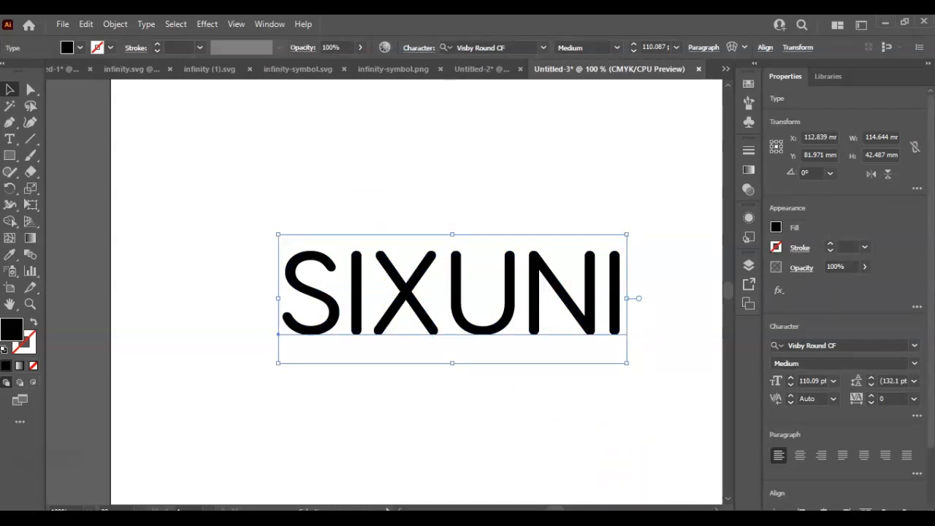
Switch to Flaticon in the browser, open Stockio's infinity icon with the broken loop from the infinity results, and choose its SVG download.
mouse_move(537, 519)
left_click(537, 475)
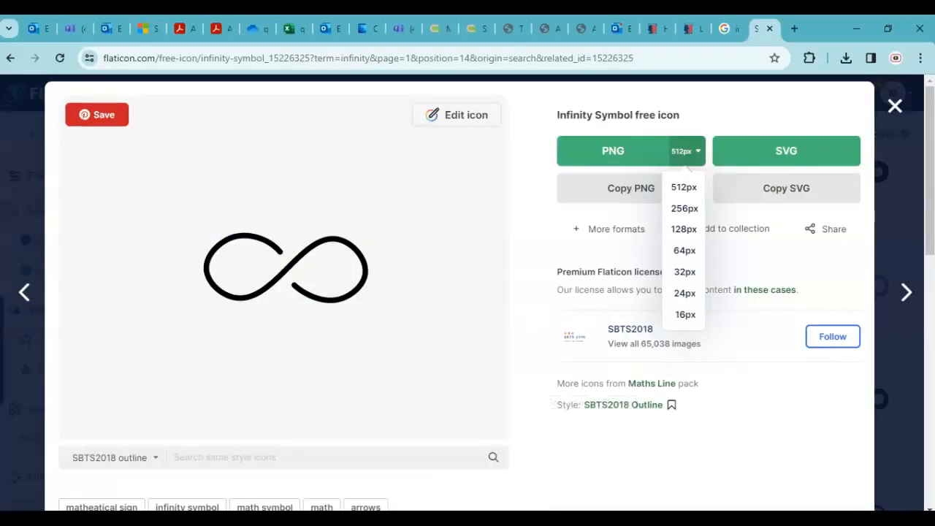
left_click(896, 110)
left_click(896, 110)
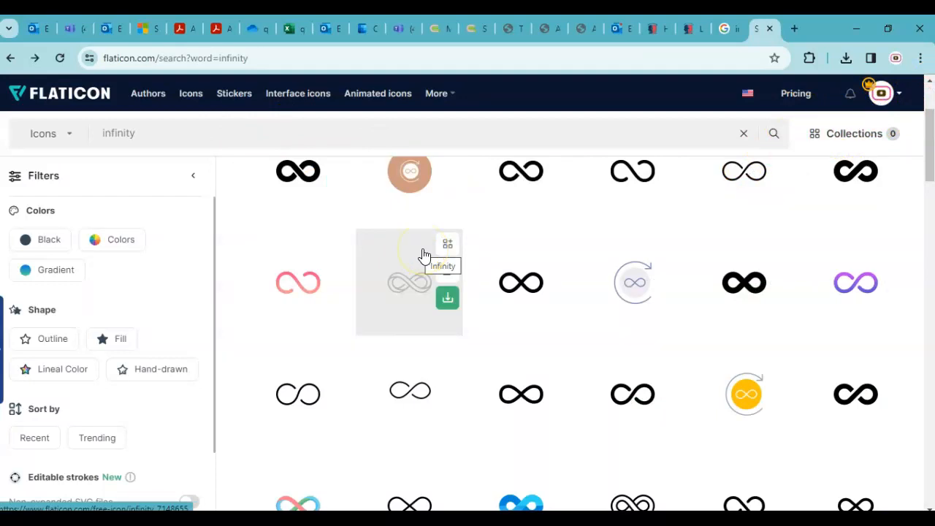
left_click(746, 173)
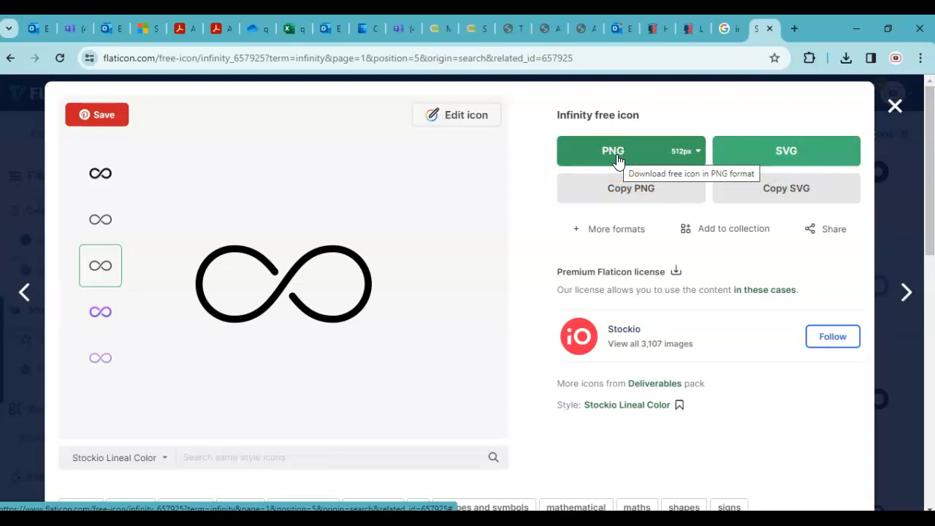
left_click(789, 155)
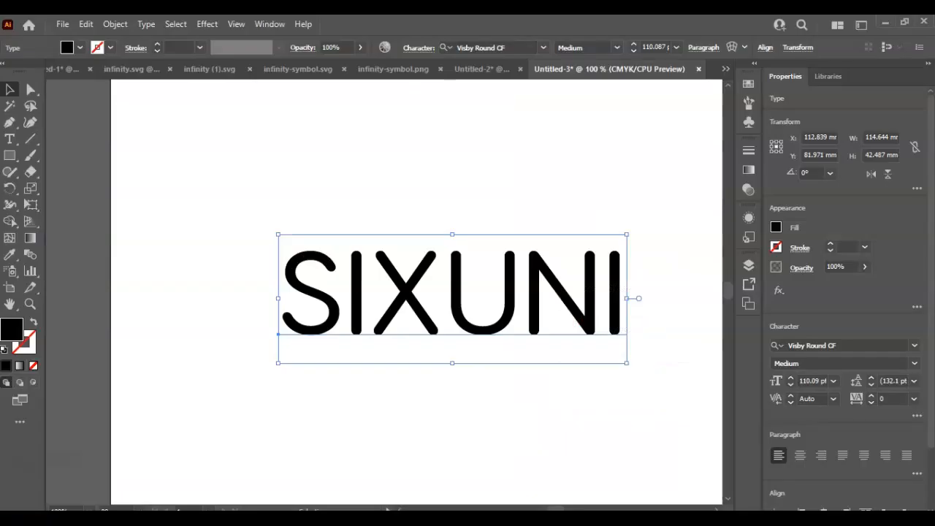
Switch back to Illustrator, open infinity (1).svg from Downloads without creating another window, and select the infinity path.
left_click(63, 24)
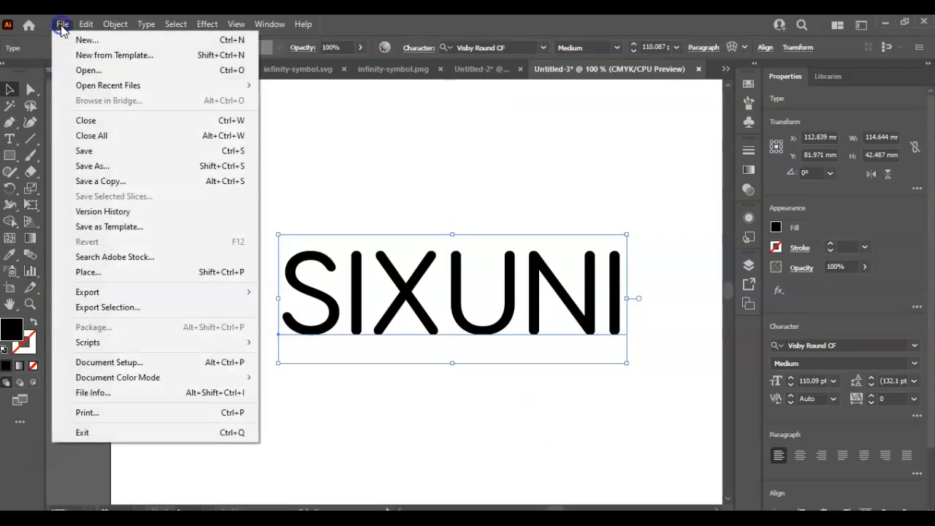
left_click(87, 71)
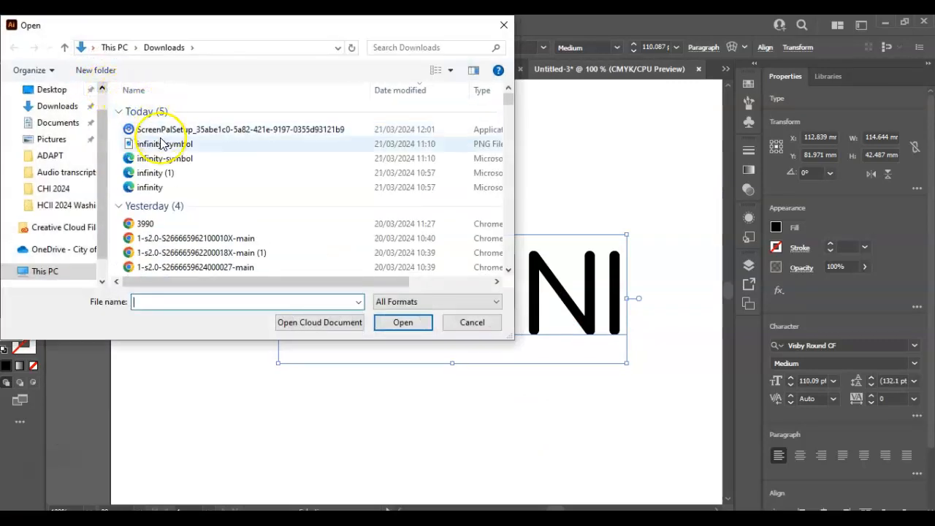
left_click(406, 324)
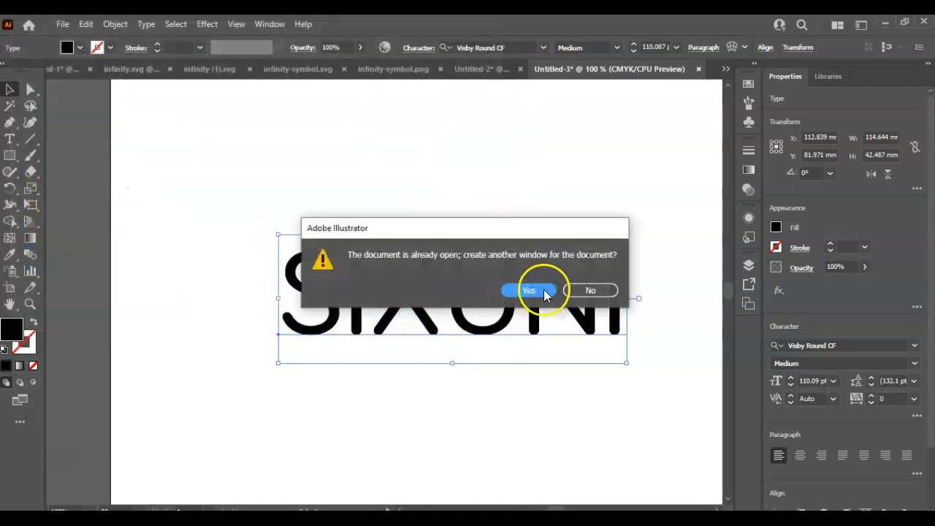
left_click(591, 290)
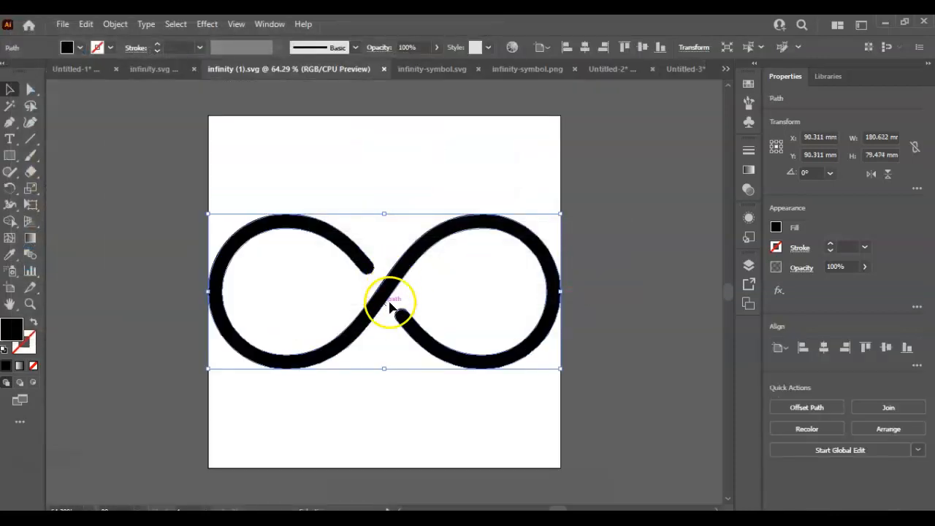
left_click(316, 166)
left_click(327, 230)
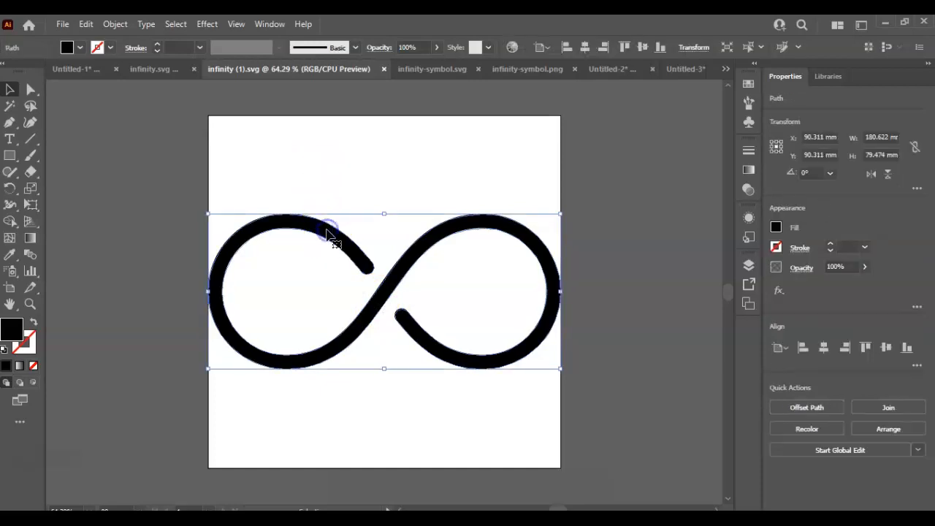
Copy the infinity path into the Untitled-3 document and move it slightly up and to the right over the SIXUNI text.
left_click(84, 24)
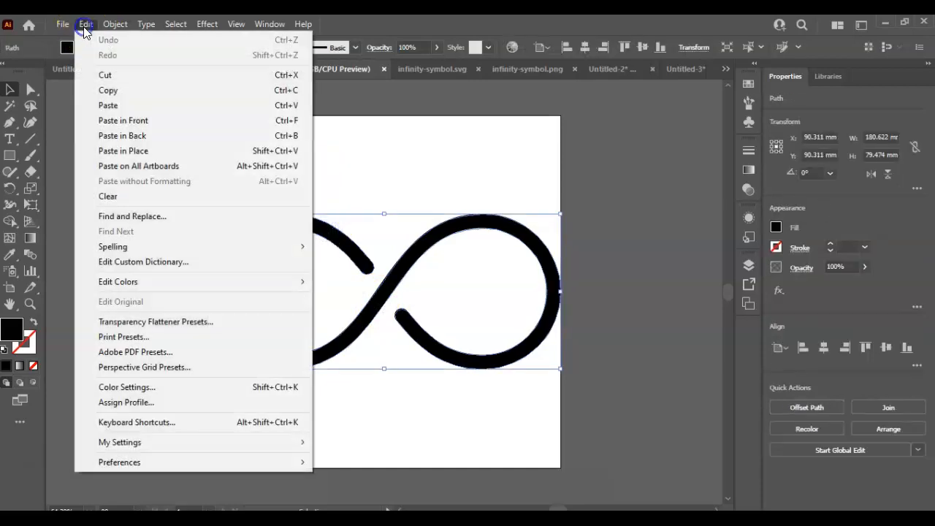
left_click(130, 90)
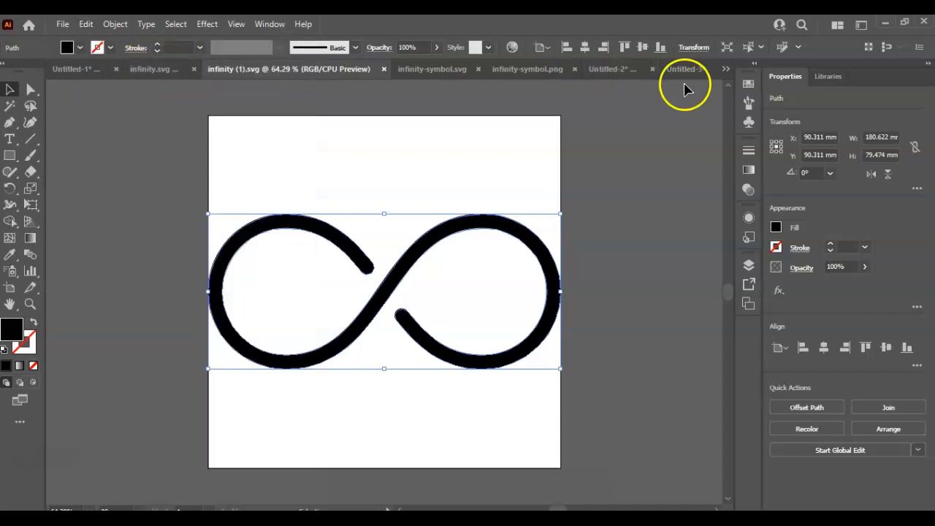
left_click(690, 69)
left_click(85, 24)
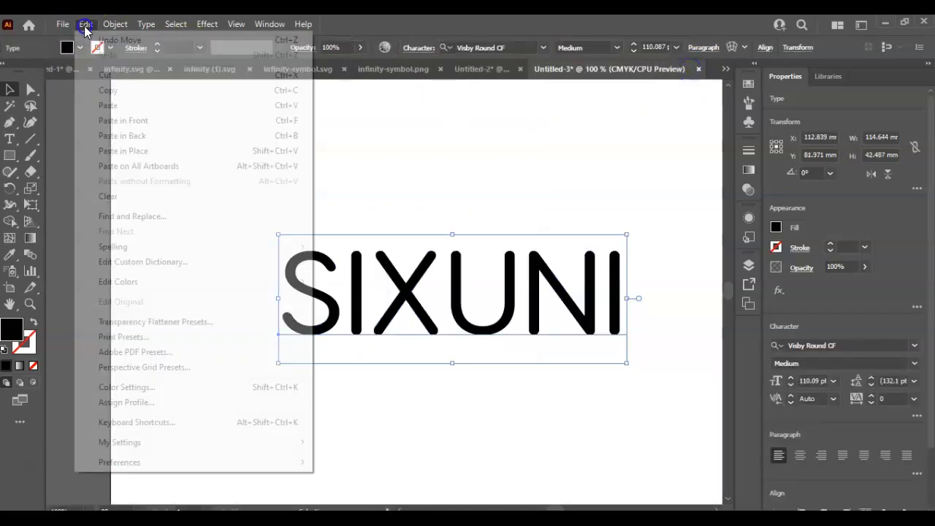
left_click(110, 105)
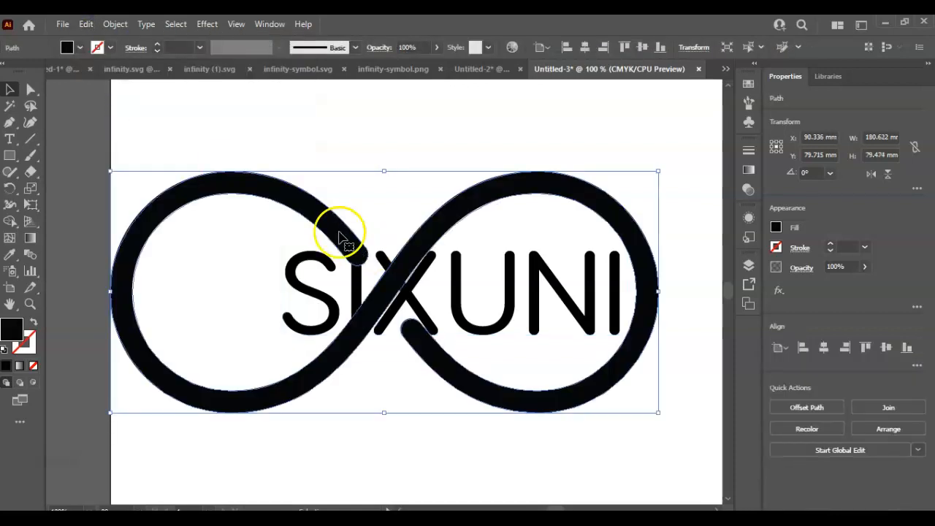
left_click_drag(305, 198, 341, 169)
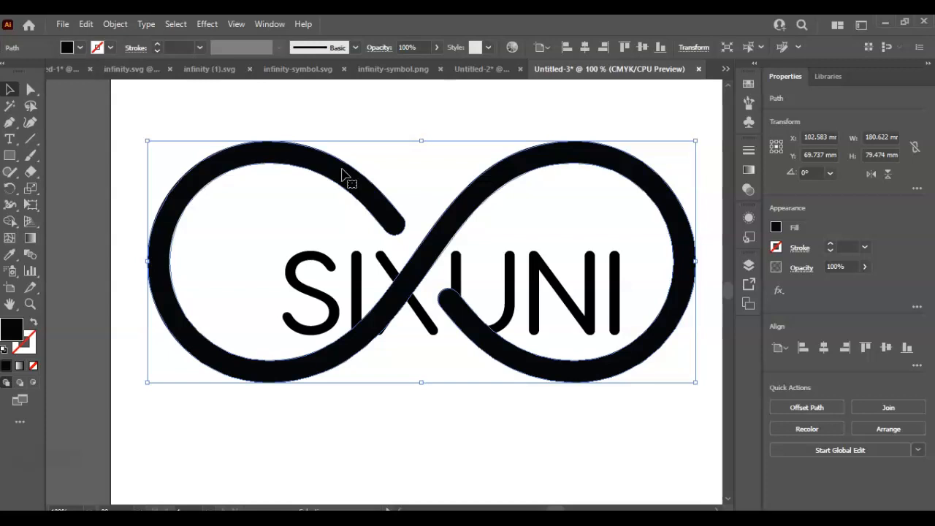
Fill the infinity symbol with bright red, hex F90606.
double_click(13, 329)
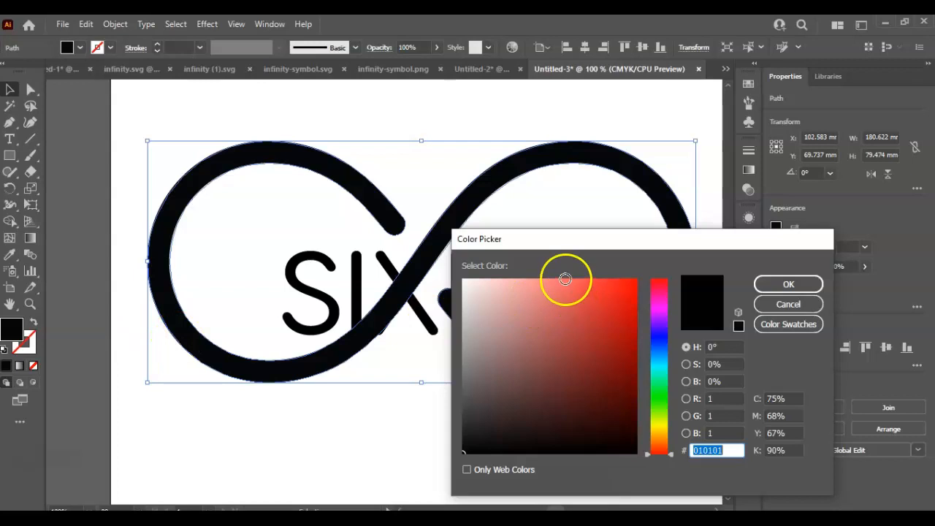
left_click(632, 284)
left_click_drag(633, 283, 634, 281)
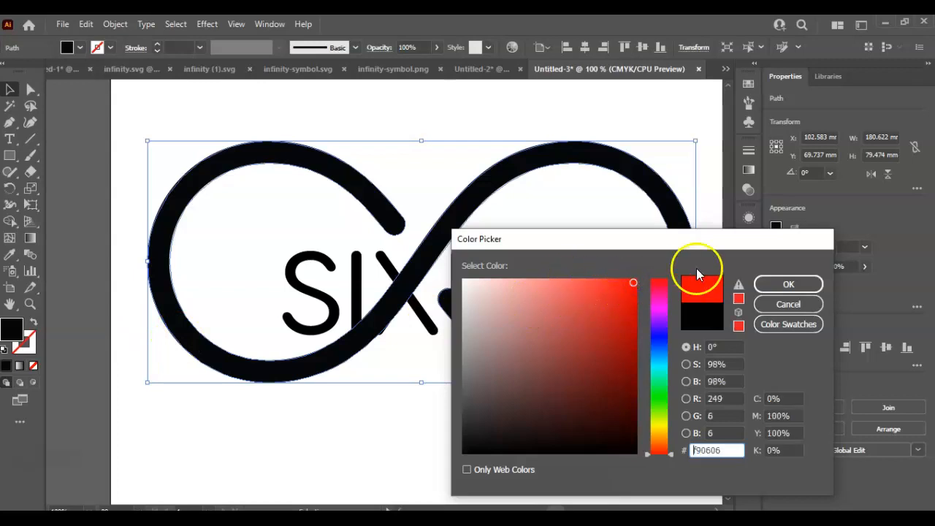
left_click(774, 284)
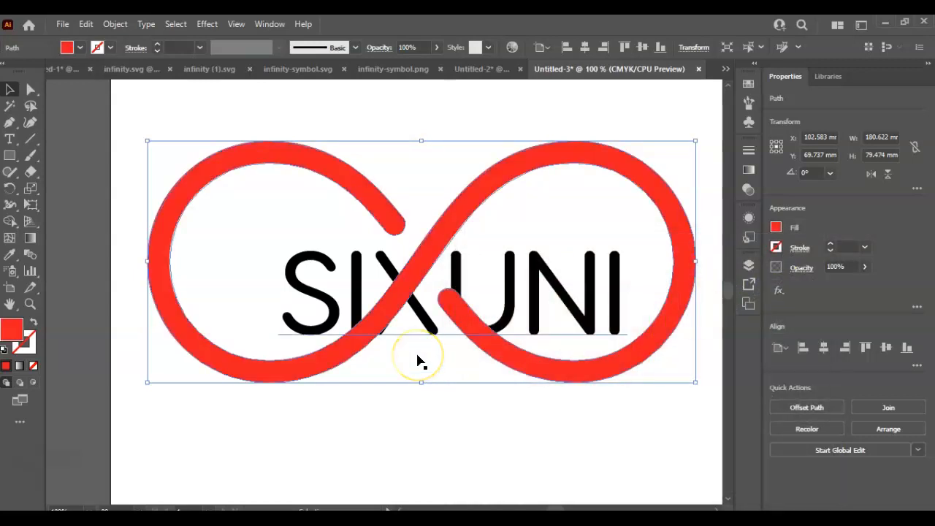
left_click(198, 212)
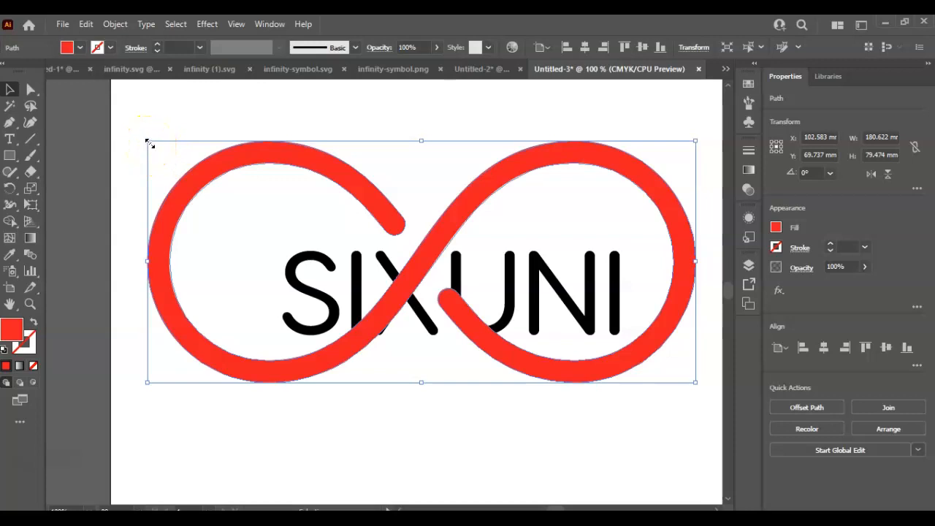
Scale the infinity symbol proportionally down to about 103 mm wide and place it over the middle of the SIXUNI text.
left_click_drag(148, 142, 287, 225)
left_click(512, 296)
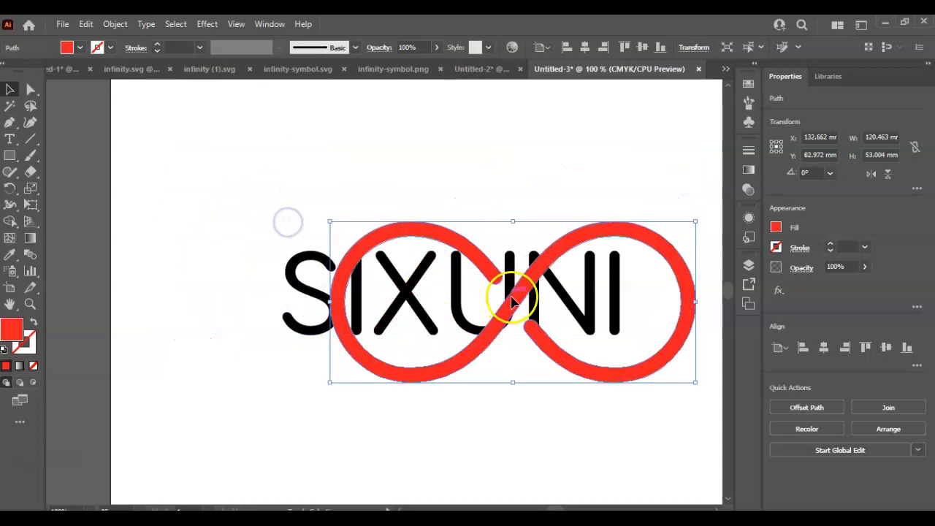
left_click_drag(510, 322, 474, 321)
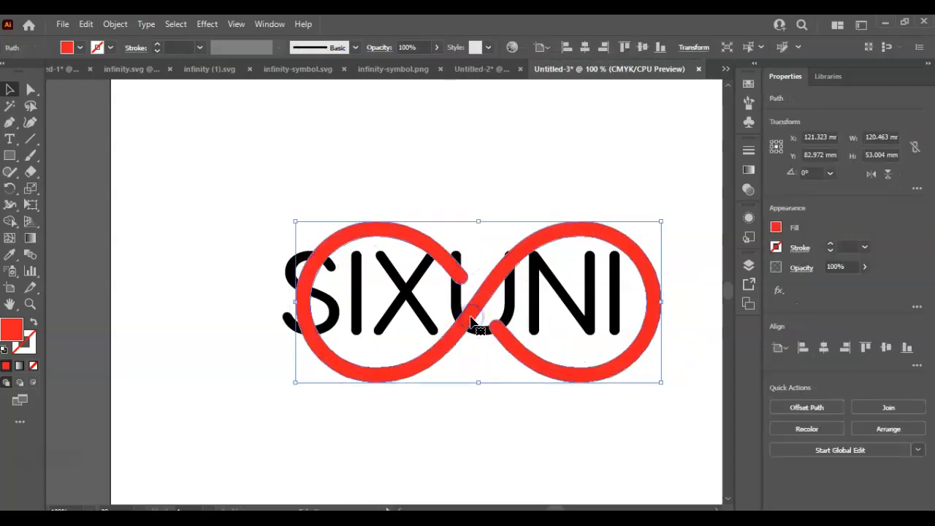
left_click_drag(660, 221, 610, 246)
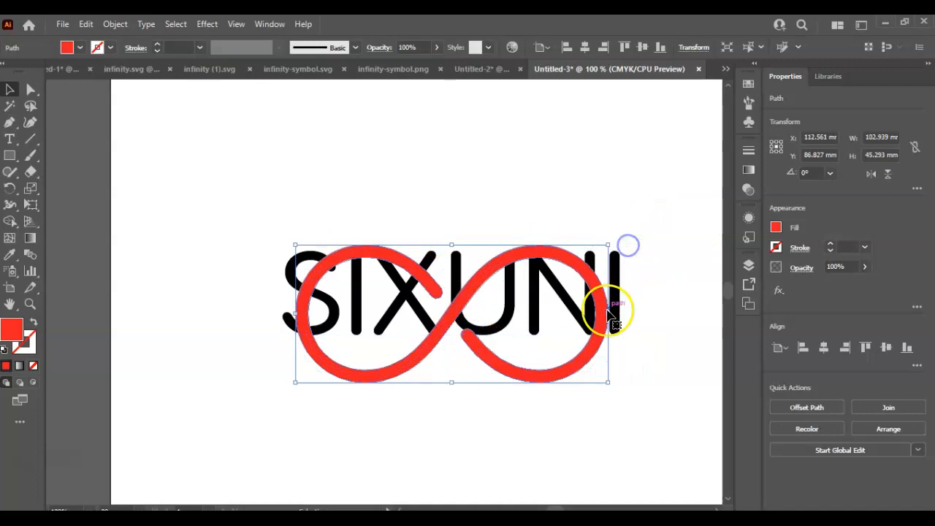
left_click_drag(610, 316, 592, 300)
left_click(294, 195)
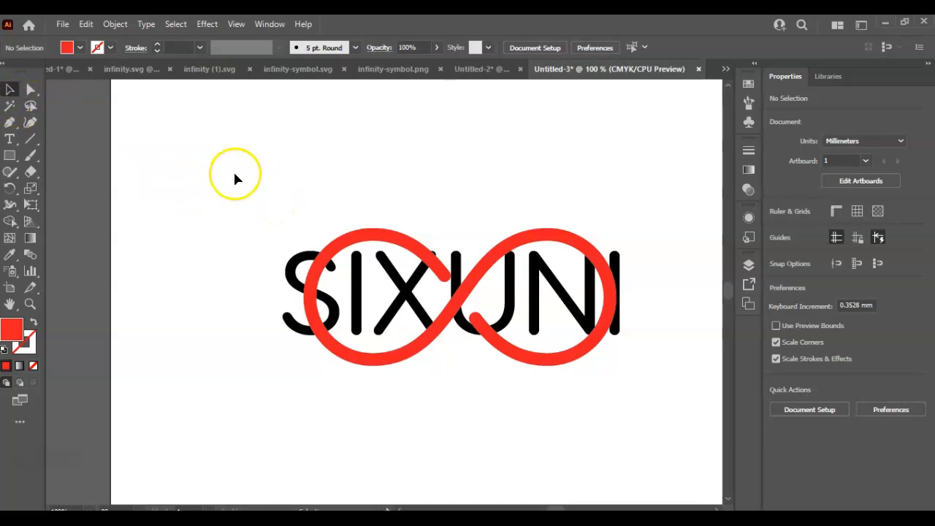
Center the infinity symbol and the SIXUNI text on each other horizontally and vertically.
left_click_drag(234, 170, 674, 416)
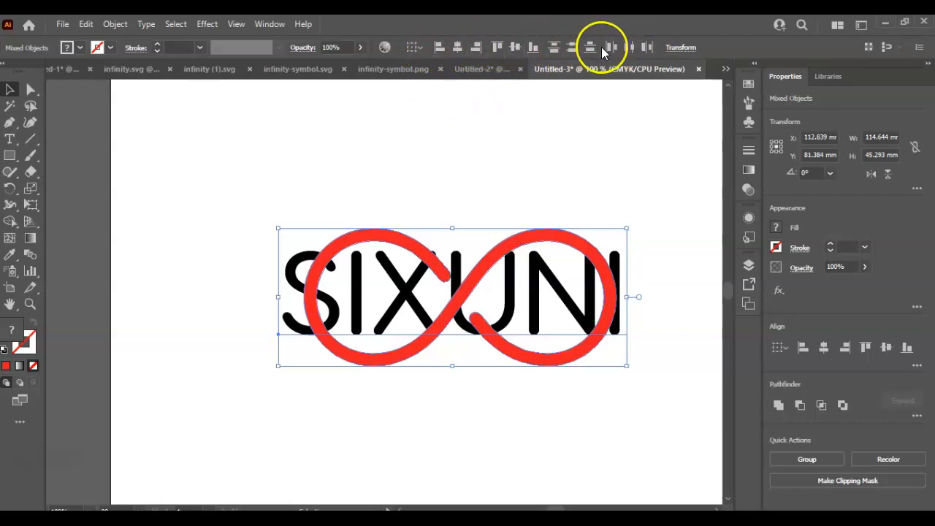
left_click(458, 49)
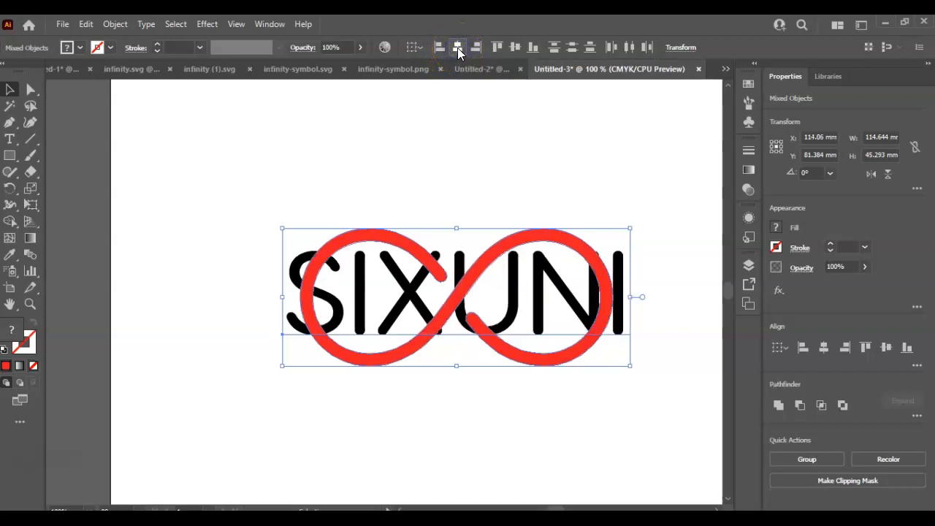
left_click(516, 48)
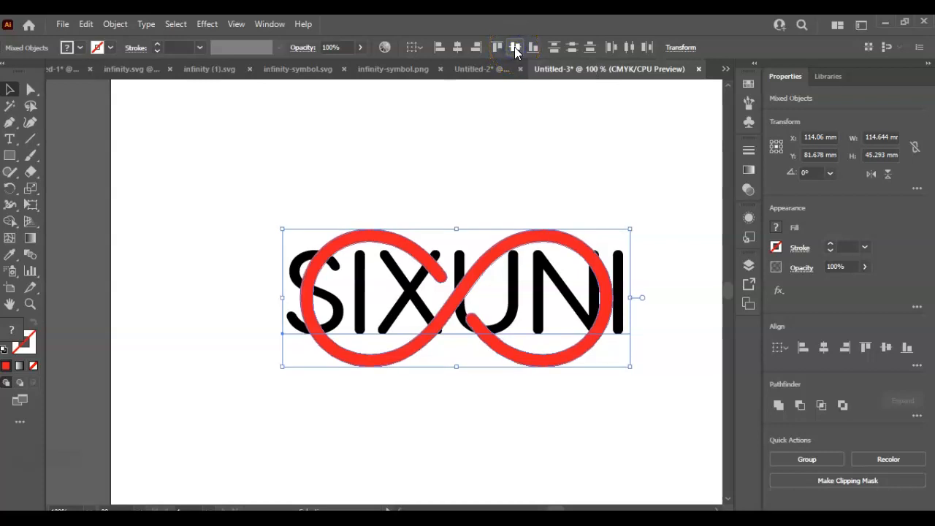
left_click(402, 155)
left_click(470, 227)
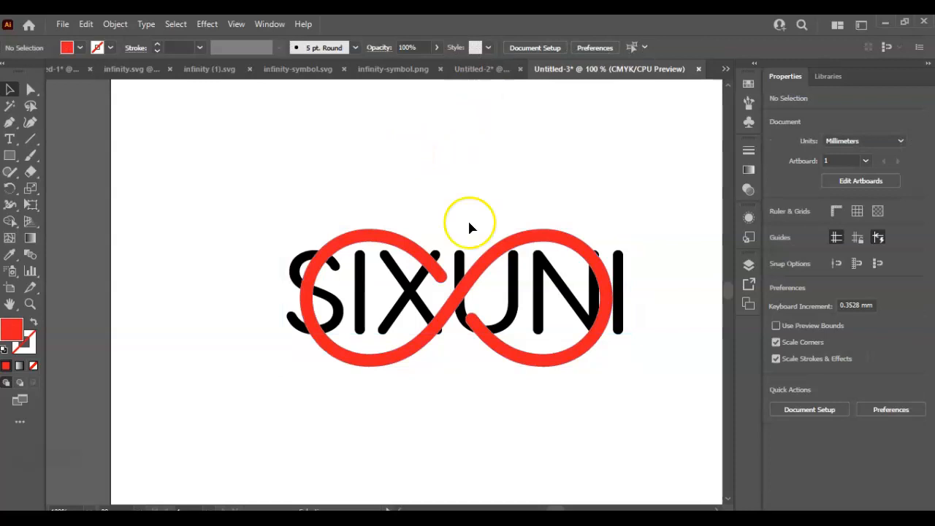
Enlarge the infinity symbol to about 106 mm wide, decline Sticky Keys, and recenter the symbol and the SIXUNI text horizontally and vertically.
left_click(564, 363)
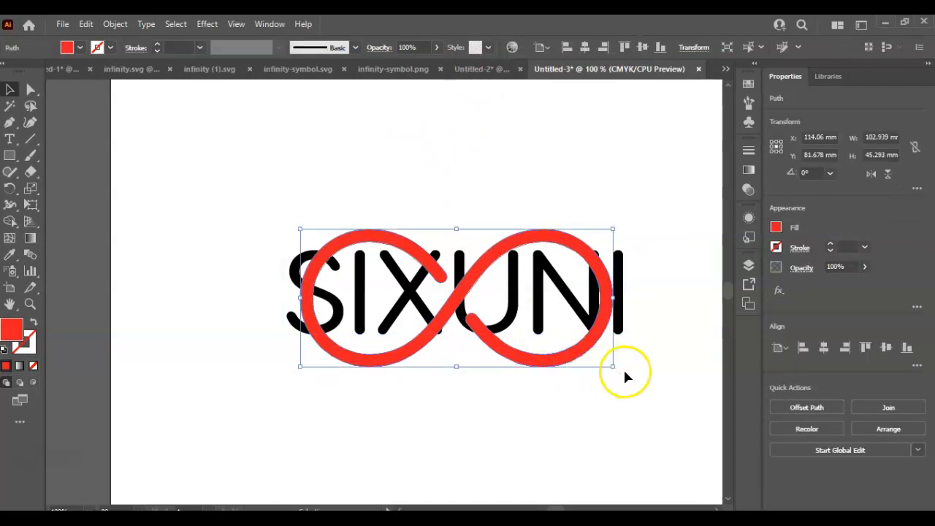
left_click_drag(613, 369, 622, 375)
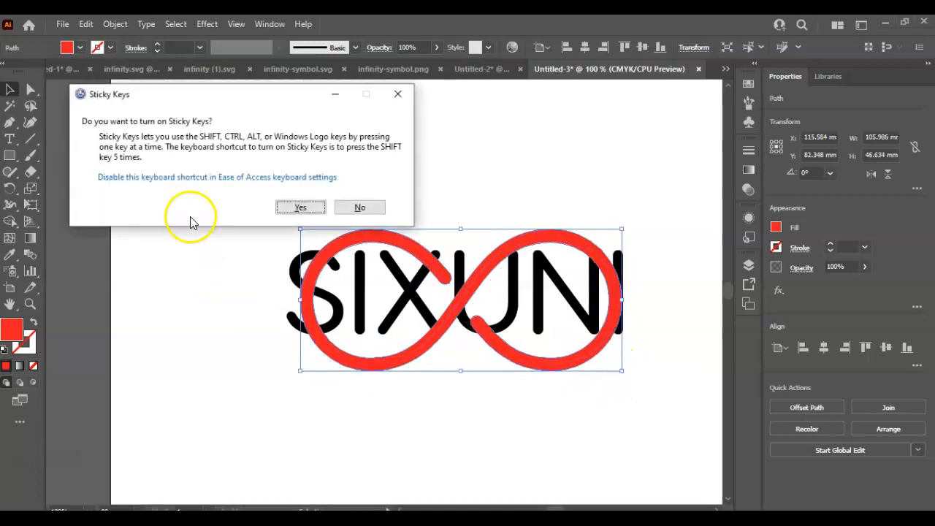
left_click(360, 207)
left_click_drag(241, 183, 666, 419)
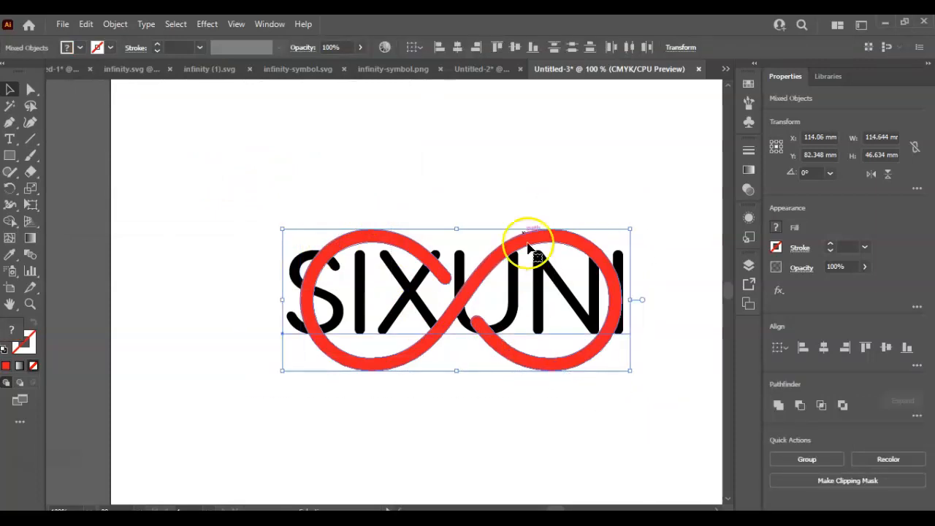
left_click(458, 49)
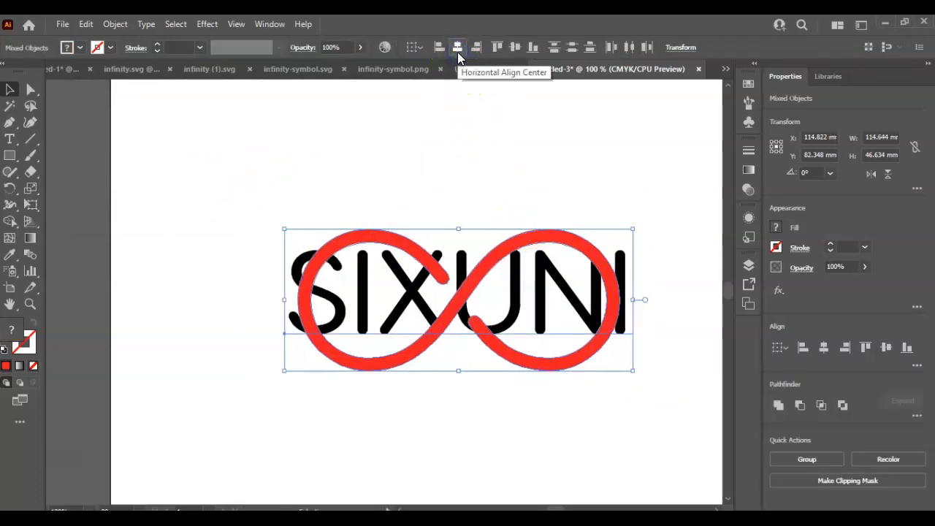
left_click(516, 48)
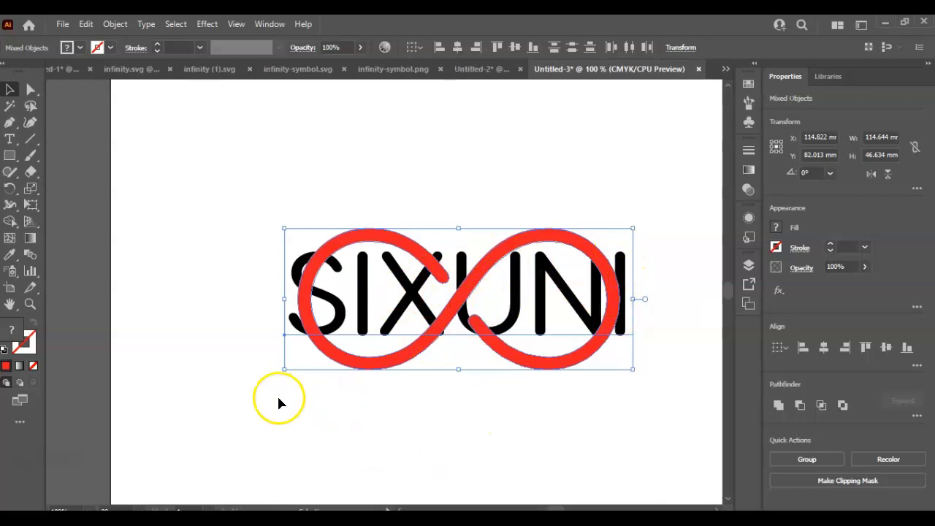
left_click(237, 371)
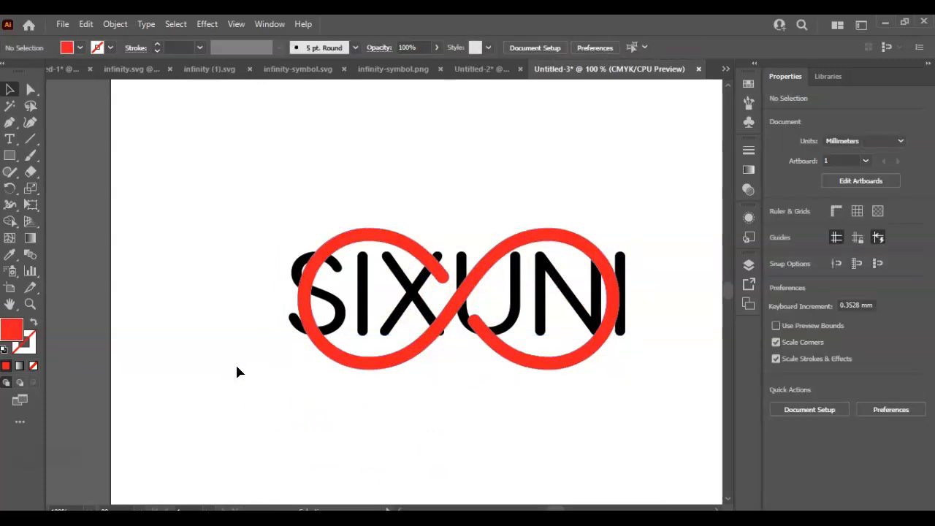
Convert the SIXUNI text to outlines and deselect it.
left_click(366, 298)
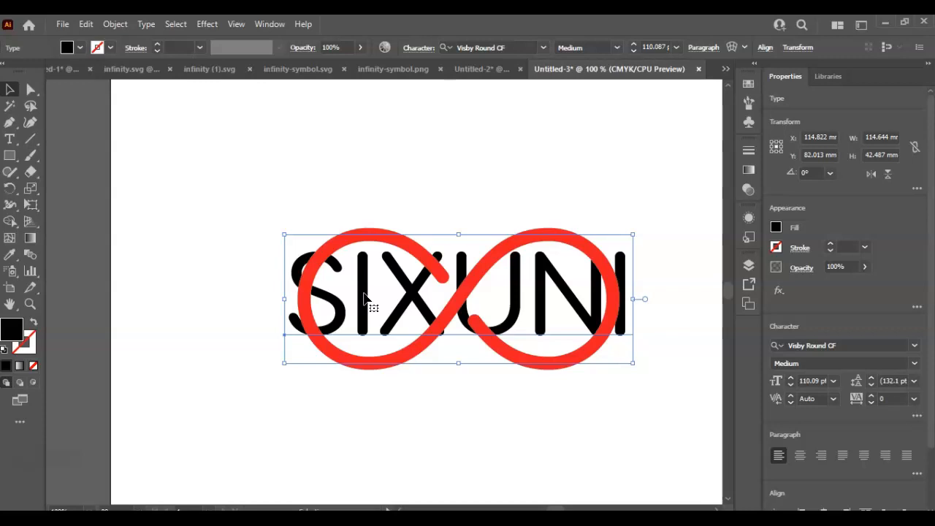
left_click(146, 27)
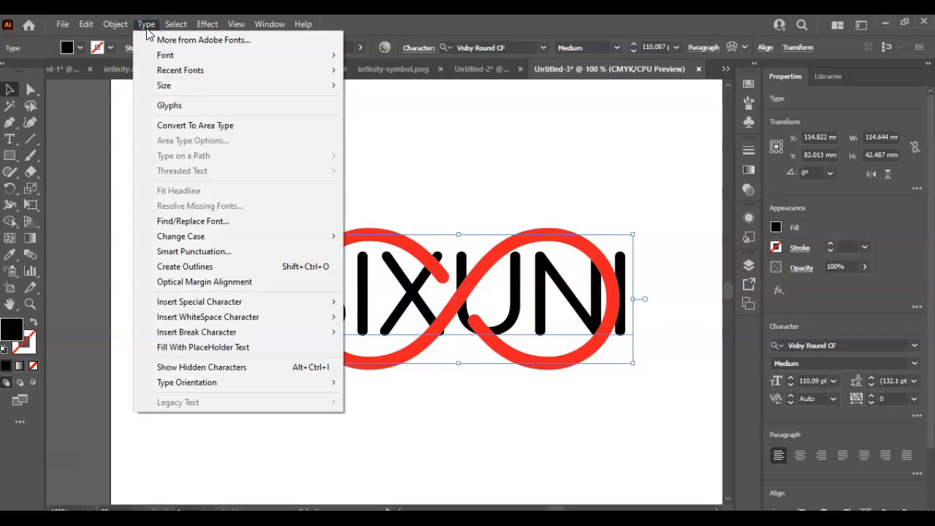
left_click(203, 271)
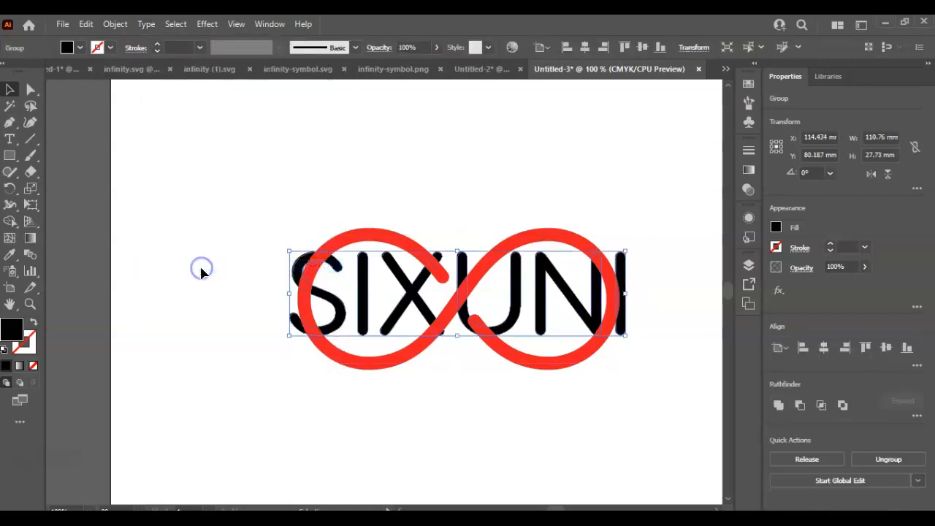
left_click(251, 296)
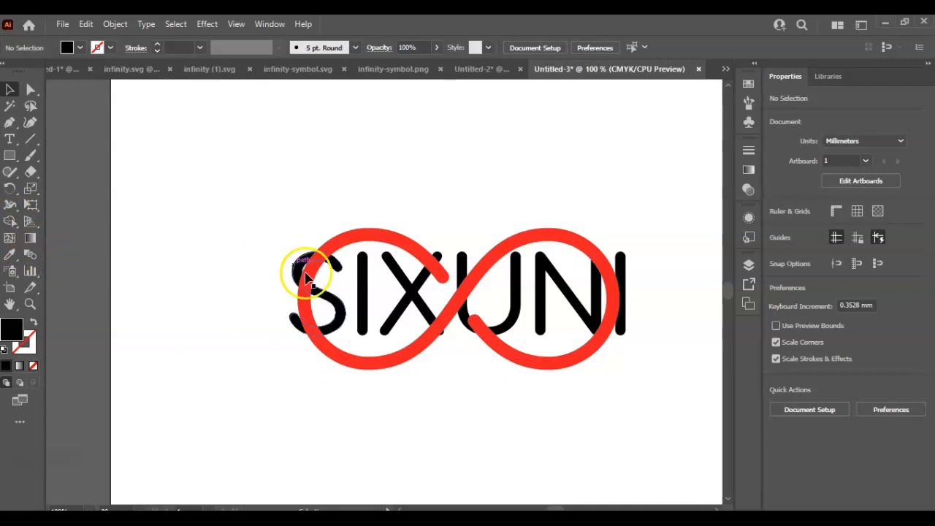
Try sampling the infinity symbol's red with the Eyedropper while symbol and lettering are both selected, undo it, and clear the selection.
left_click_drag(269, 186, 656, 408)
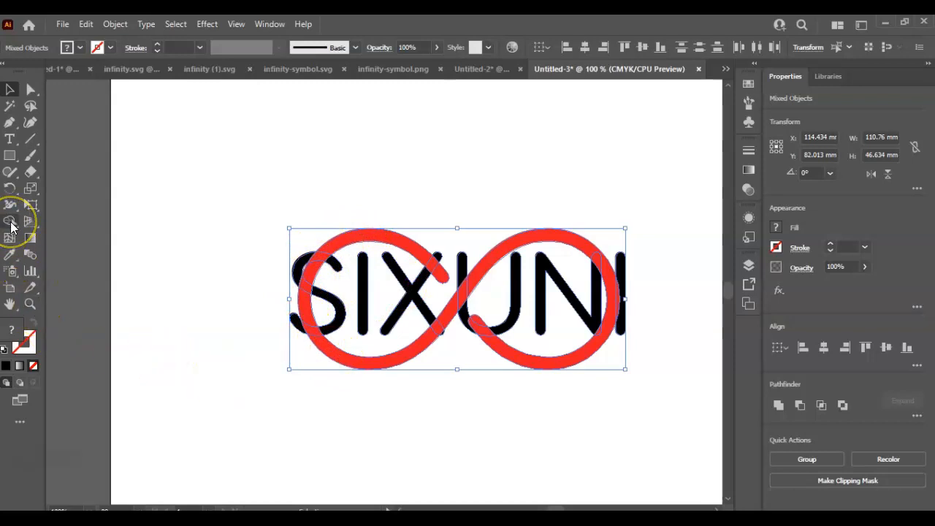
left_click(10, 223)
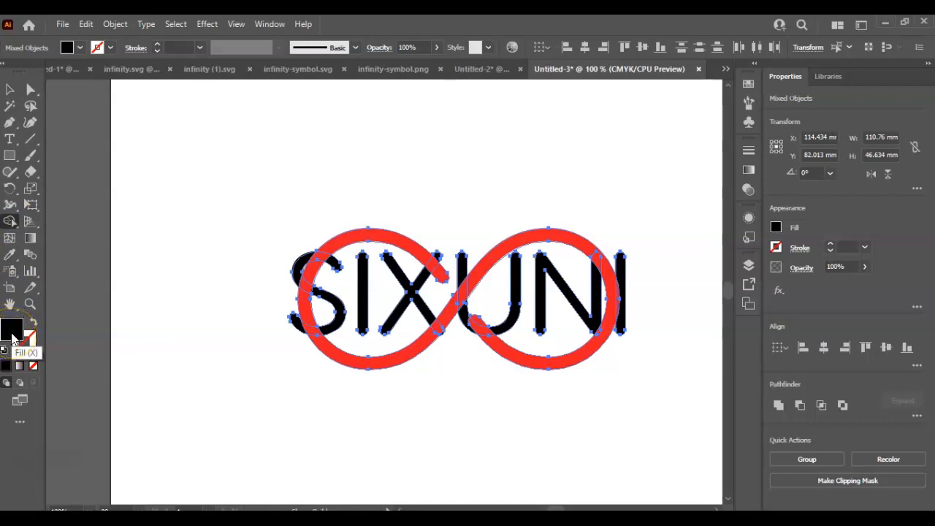
left_click(9, 254)
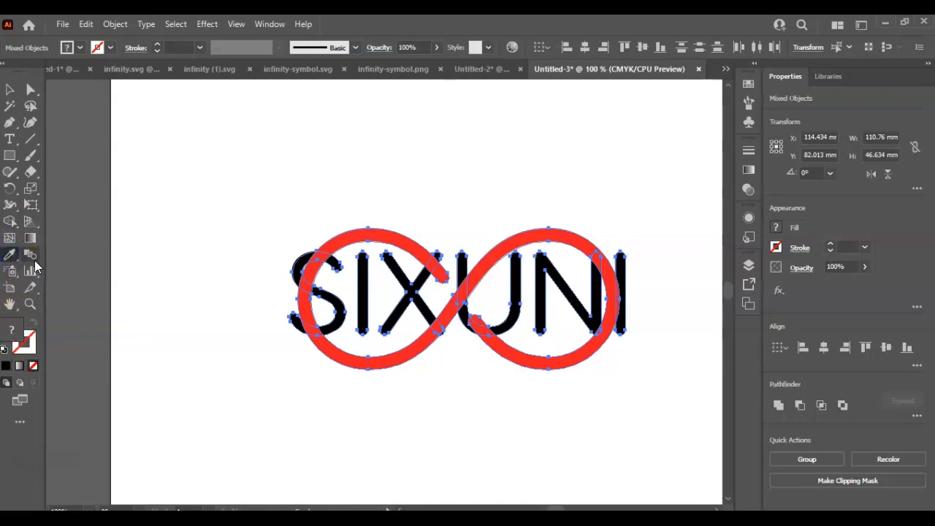
left_click(358, 233)
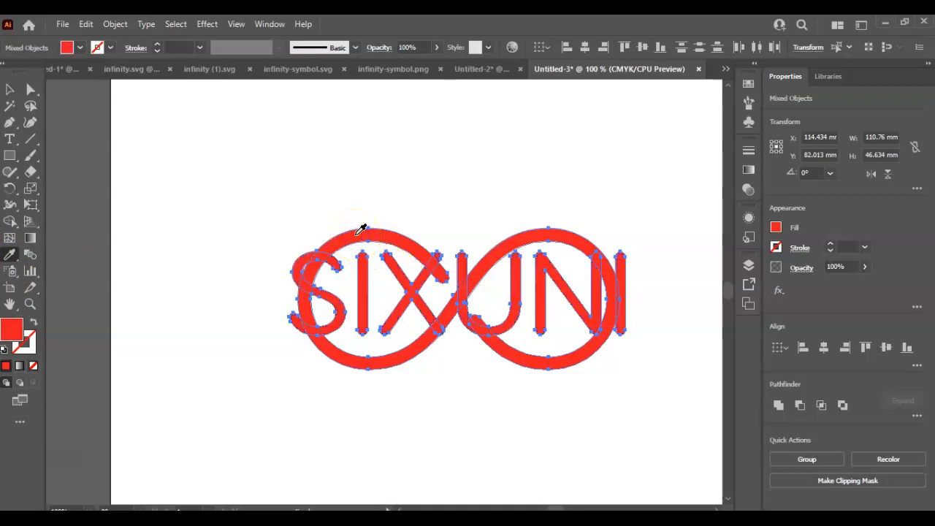
key("ctrl+z")
left_click(16, 90)
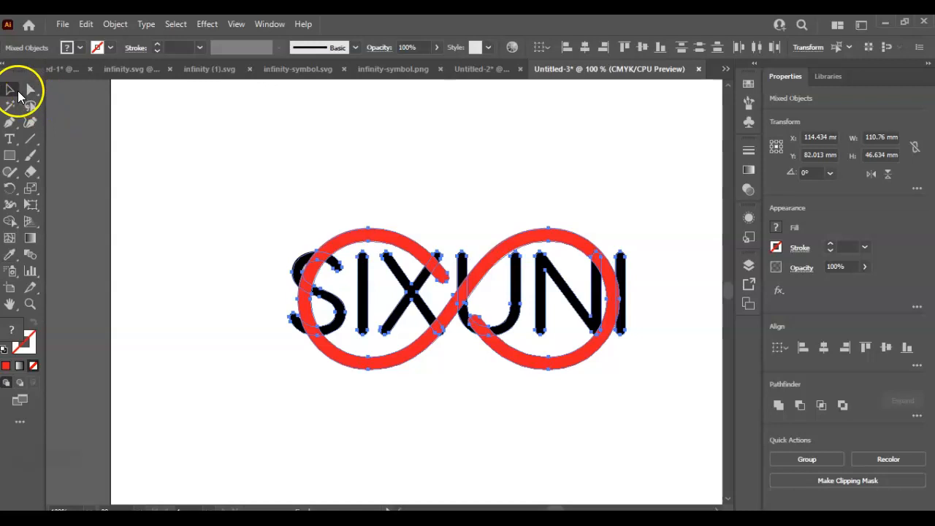
left_click(201, 162)
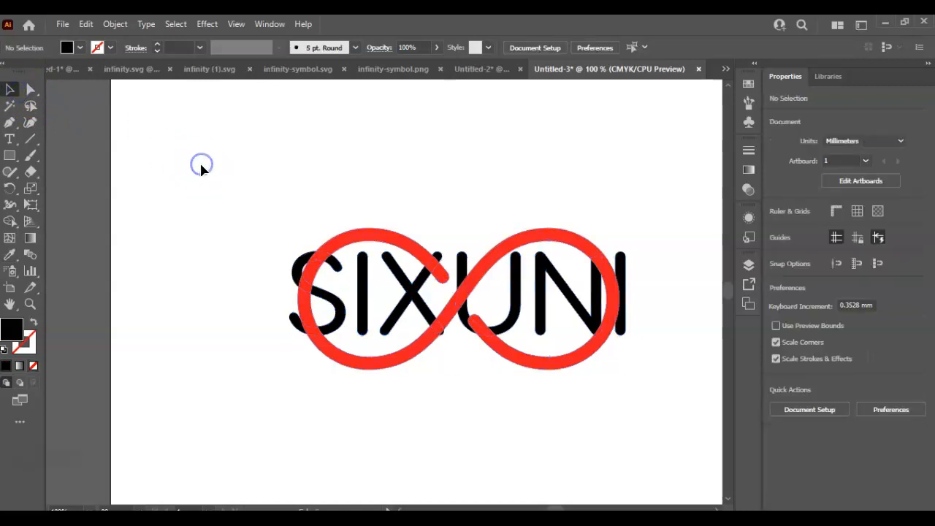
left_click(316, 269)
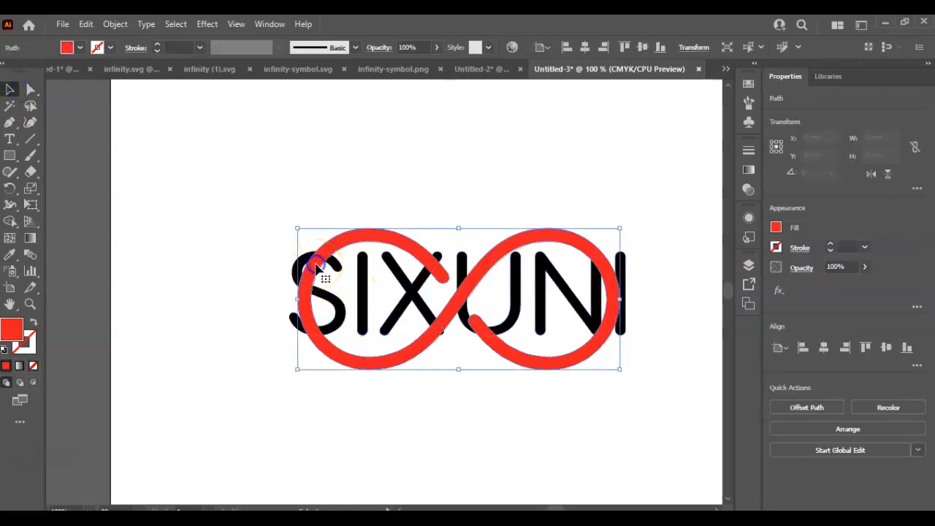
left_click(12, 327)
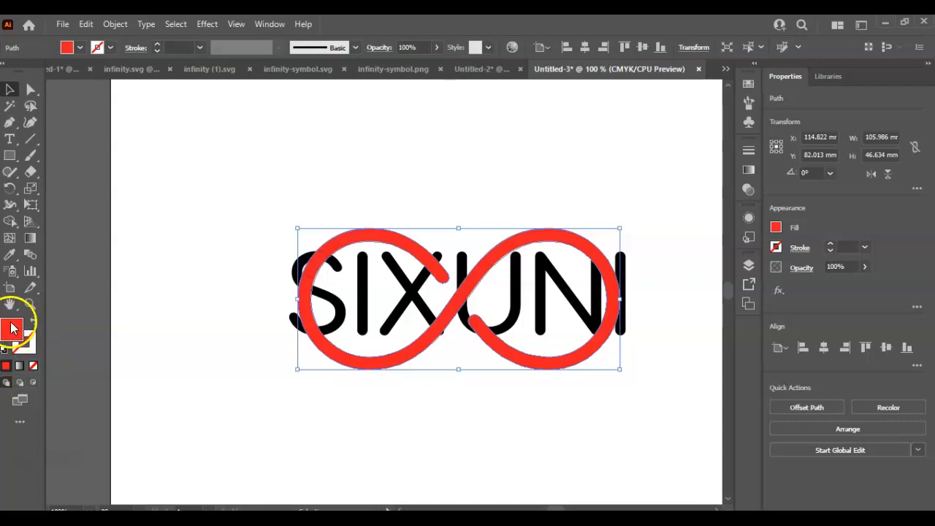
left_click_drag(229, 198, 654, 404)
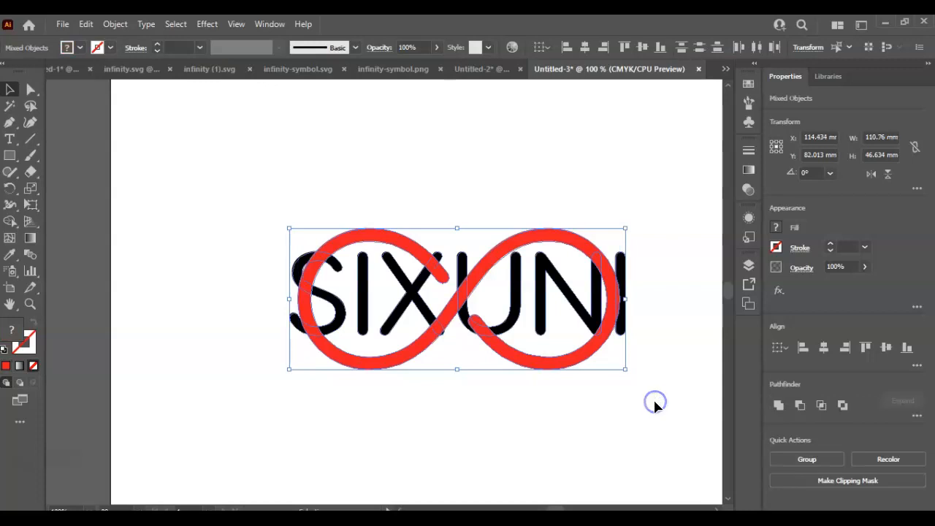
left_click(9, 223)
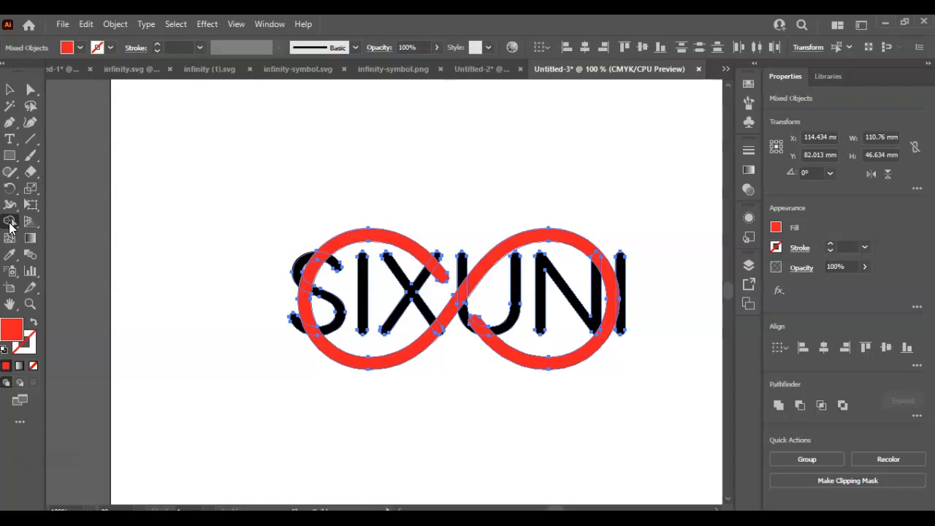
left_click(9, 88)
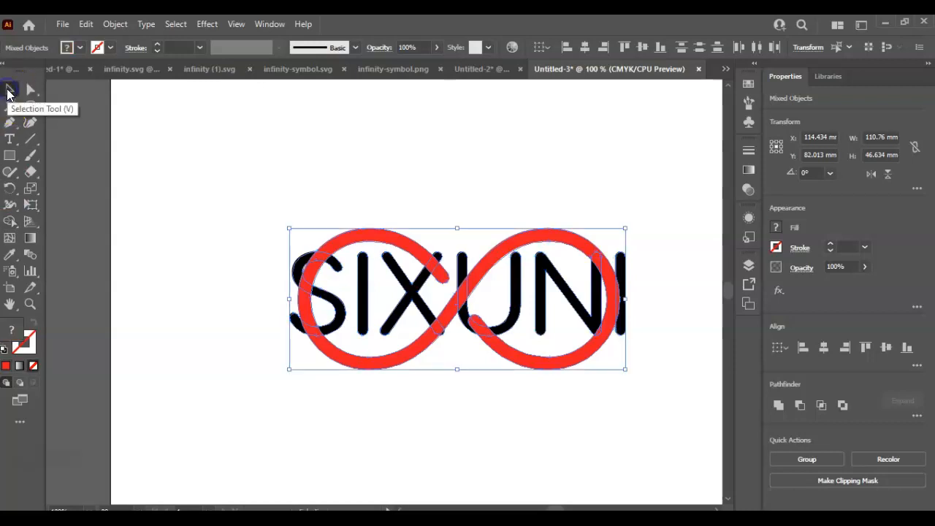
left_click(257, 178)
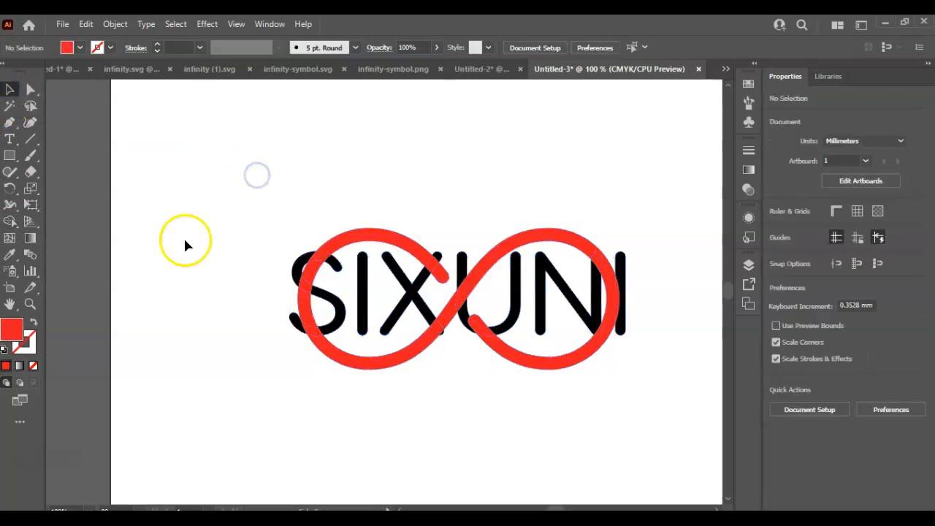
Pick up the lettering's black fill and use Shape Builder to merge the infinity symbol's overlap on the S's outer curve into the letter.
left_click(296, 272)
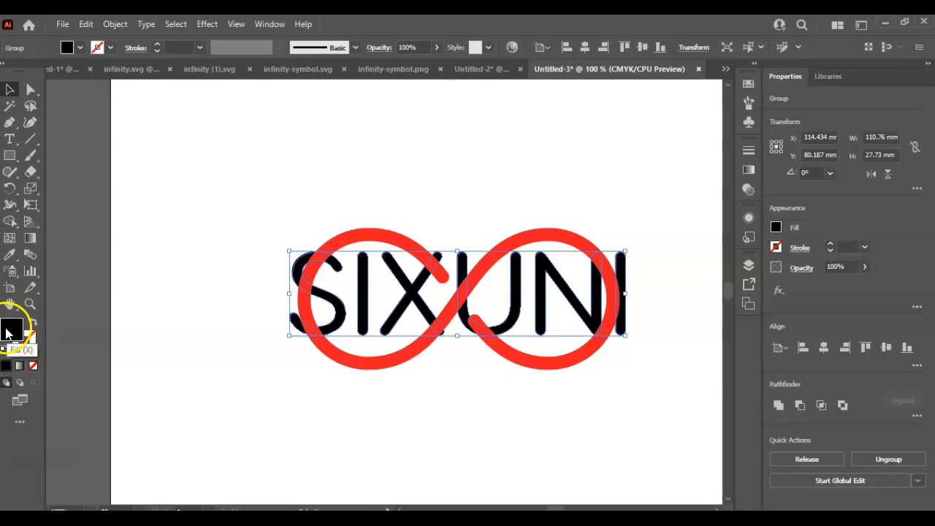
left_click(260, 267)
left_click_drag(239, 181, 672, 393)
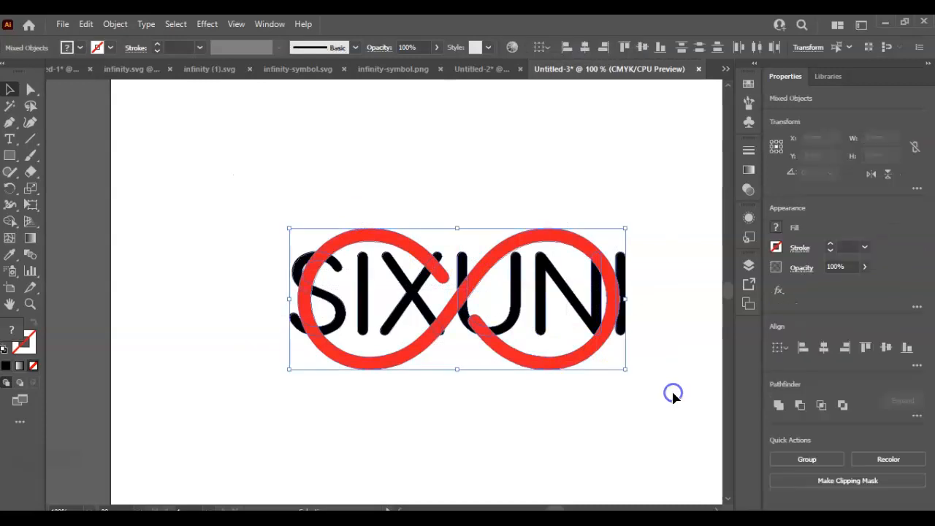
left_click(10, 220)
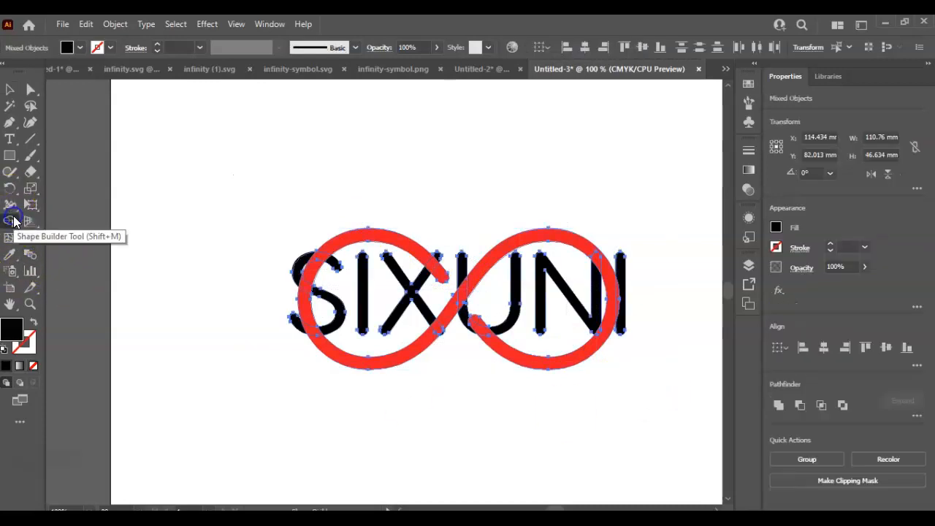
left_click(306, 284)
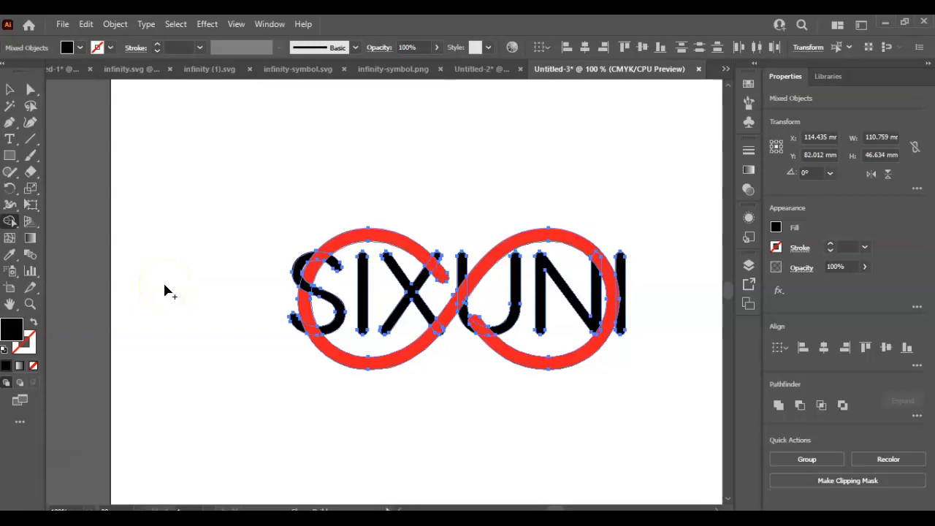
Merge the overlaps at the X's lower leg, the U's bottom curve and the N's upper stem into the black lettering, and deselect.
left_click(437, 327)
mouse_move(446, 326)
left_mouse_down()
mouse_move(461, 309)
mouse_move(487, 261)
mouse_move(519, 240)
mouse_move(598, 230)
mouse_move(613, 241)
mouse_move(598, 264)
left_mouse_up()
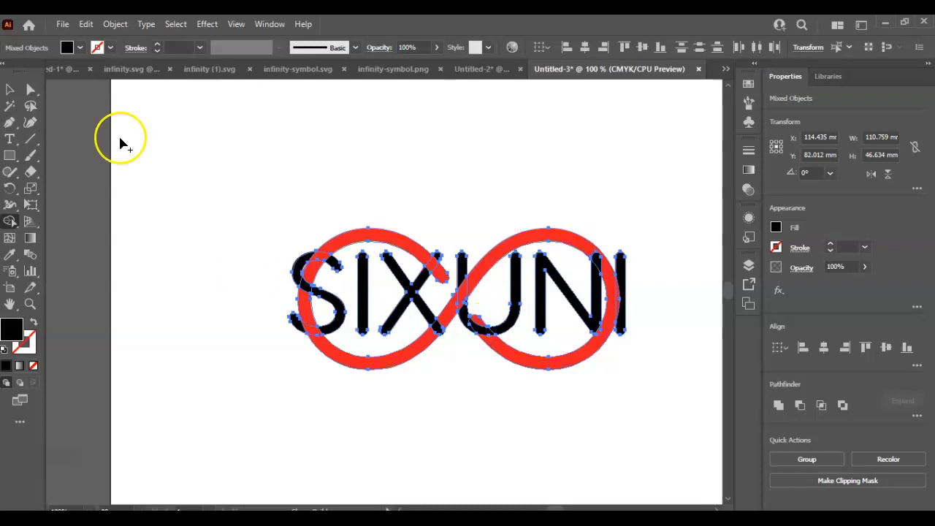
left_click(10, 91)
left_click(150, 139)
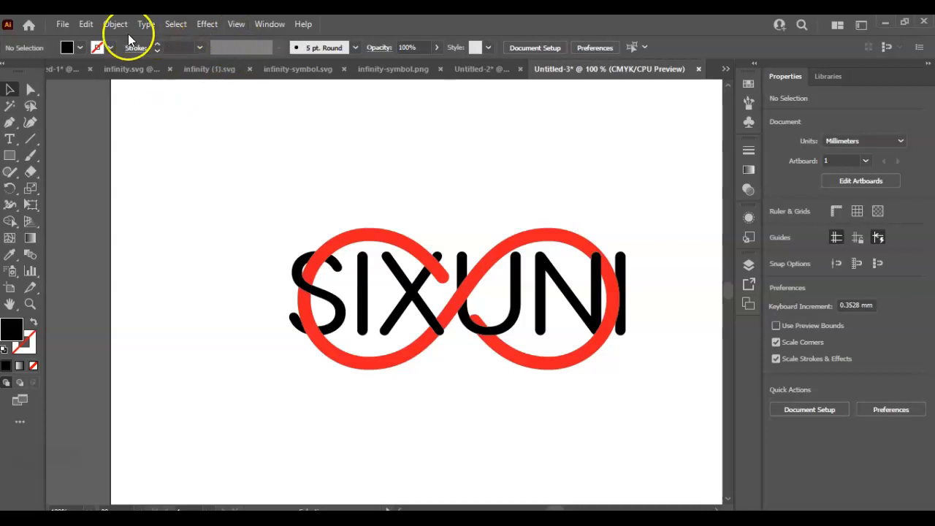
left_click(86, 24)
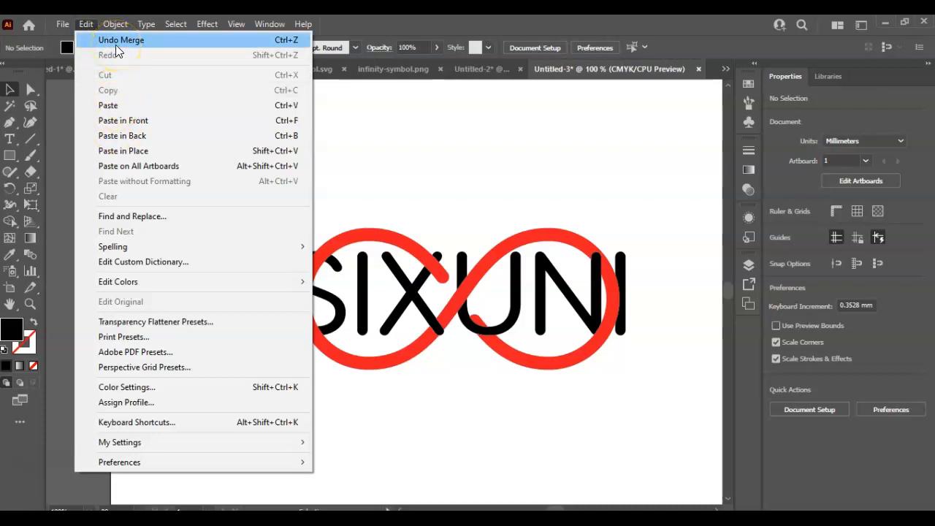
left_click(424, 131)
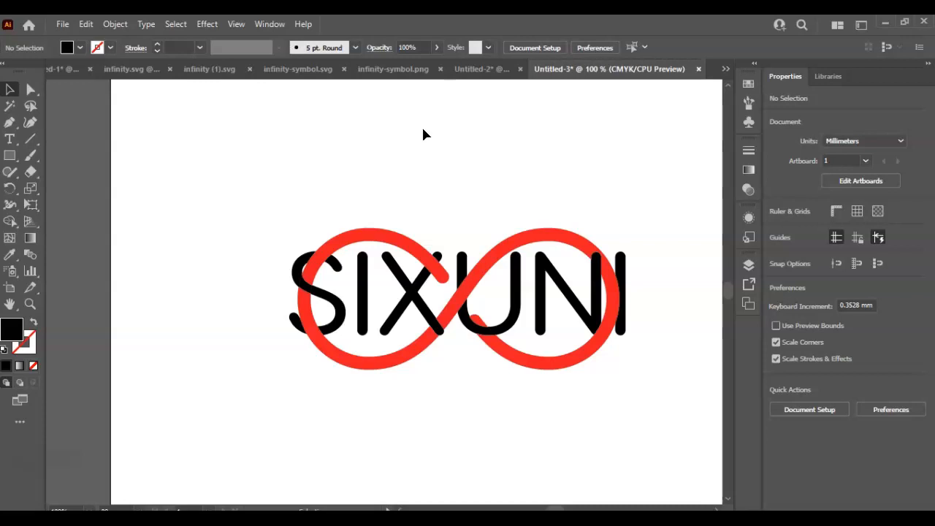
Select all red infinity pieces by matching fill color, unite them with Pathfinder, and deselect.
left_click(396, 241)
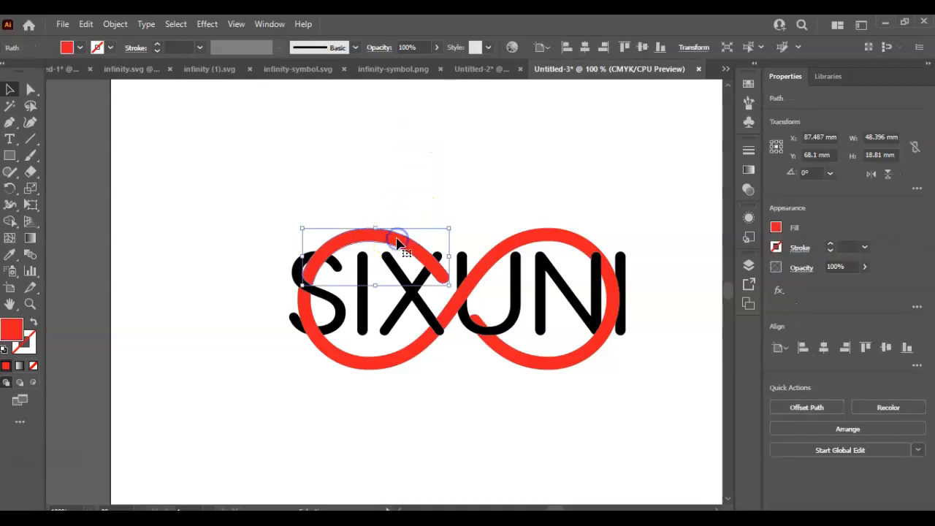
left_click(232, 139)
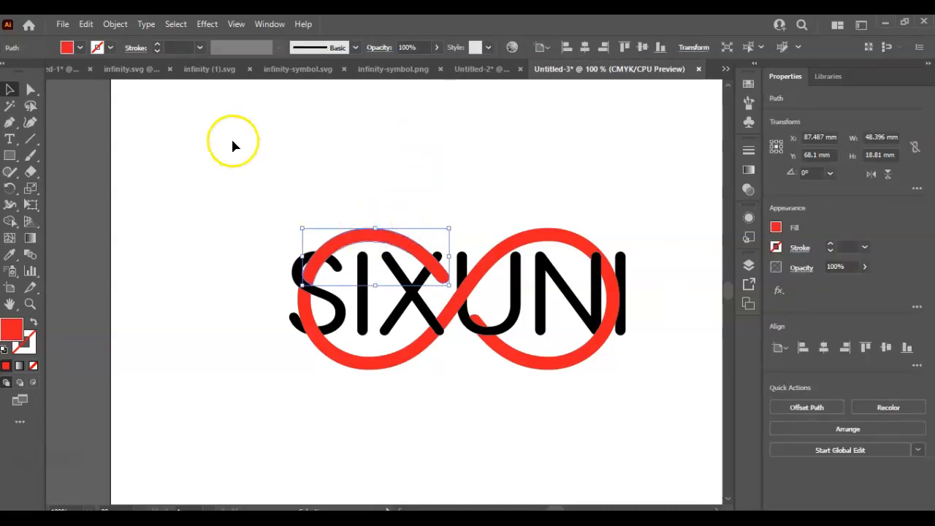
left_click(369, 242)
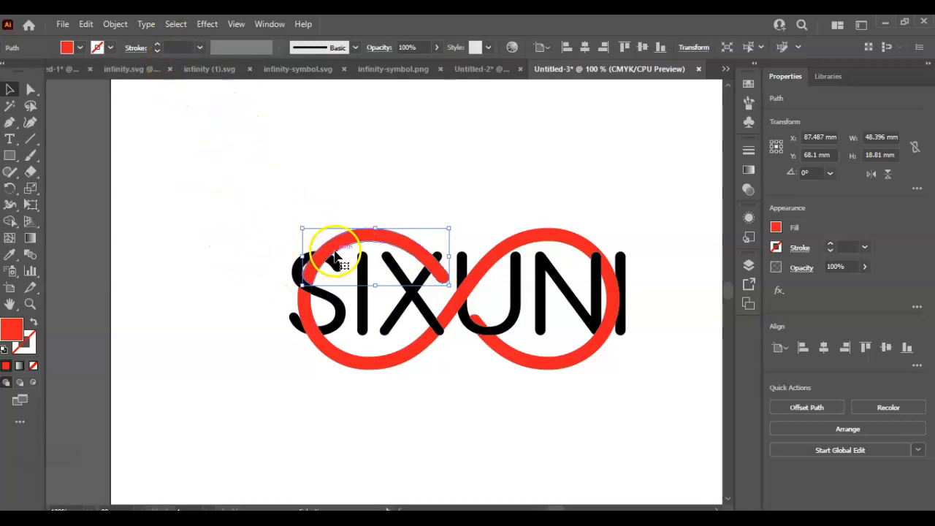
left_click(173, 26)
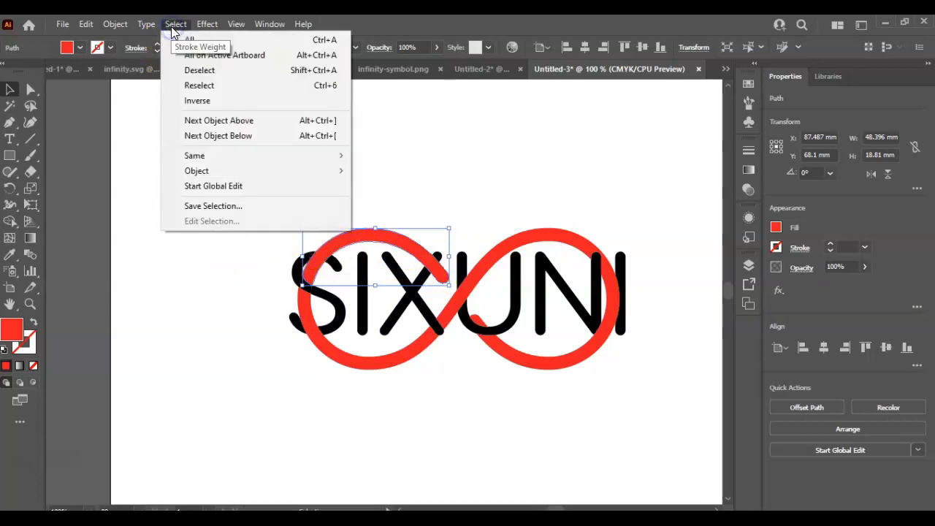
mouse_move(196, 158)
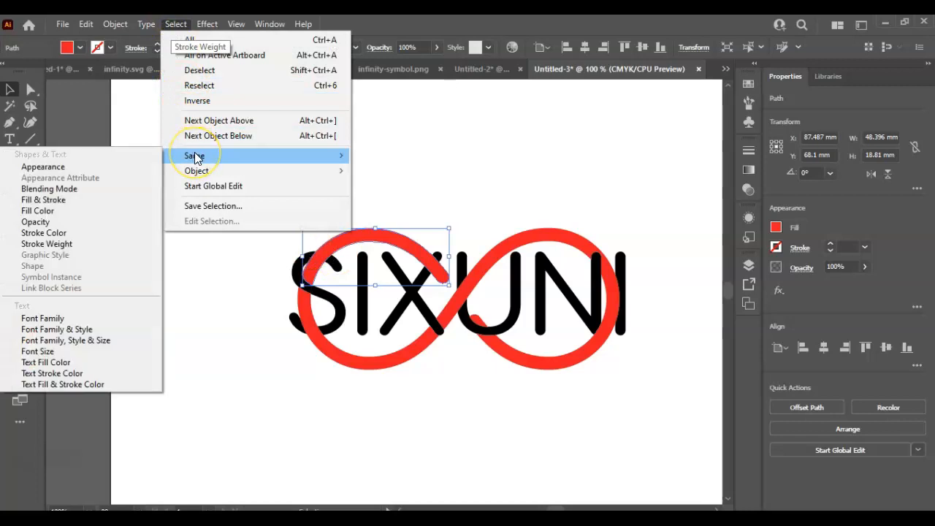
left_click(101, 210)
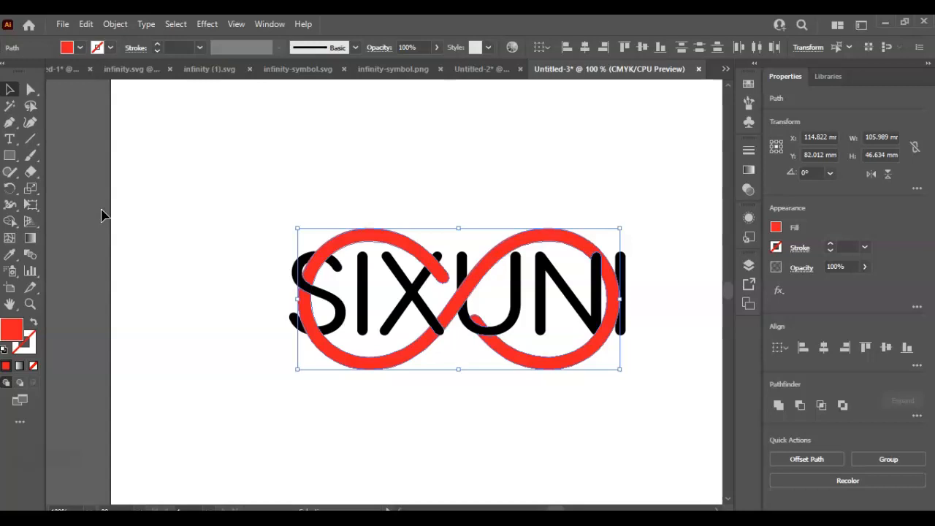
left_click(271, 25)
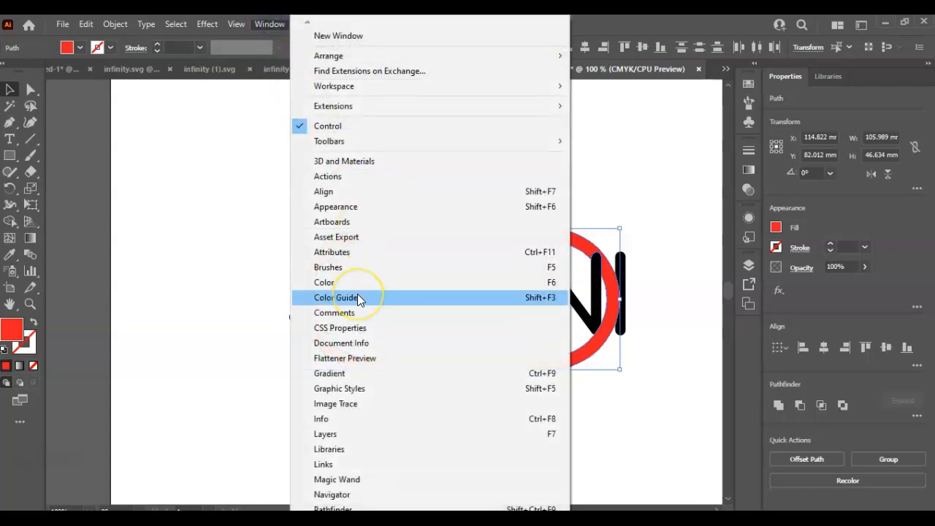
left_click(322, 509)
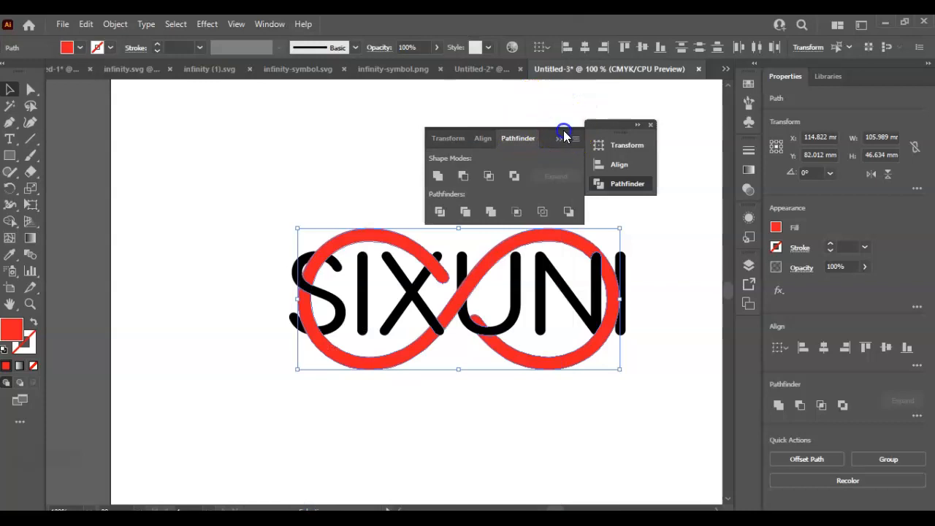
left_click_drag(563, 134, 590, 119)
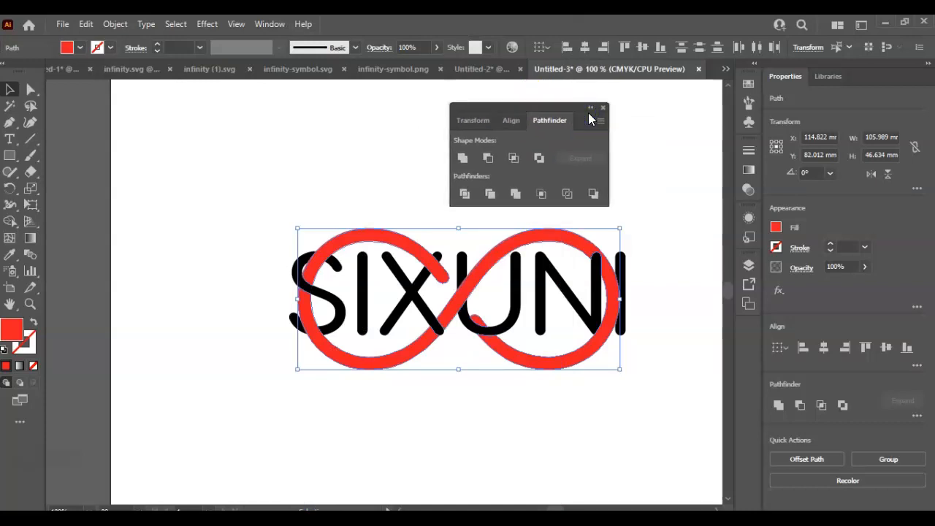
left_click(466, 162)
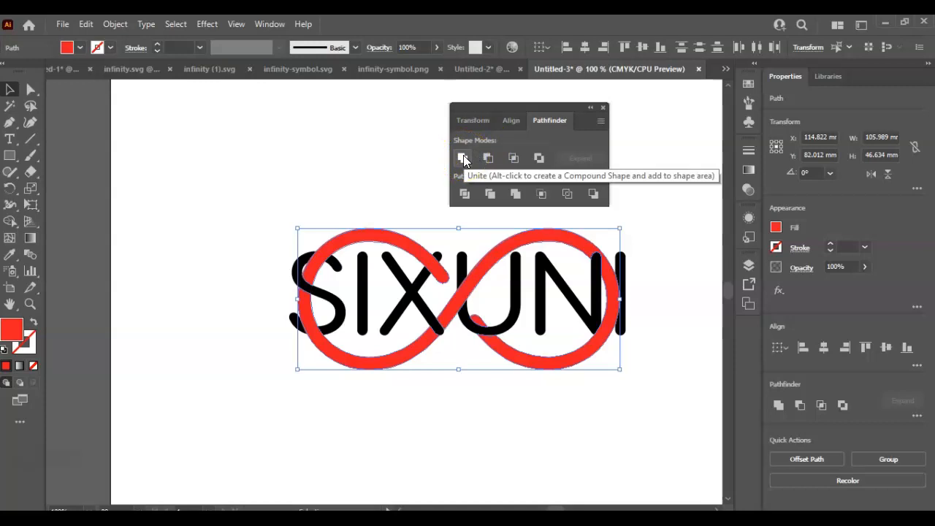
left_click(463, 159)
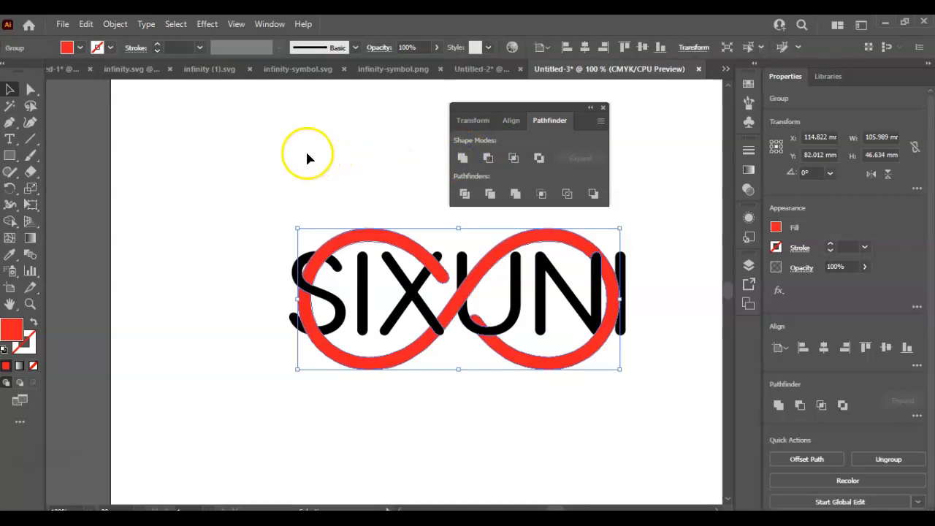
left_click(217, 159)
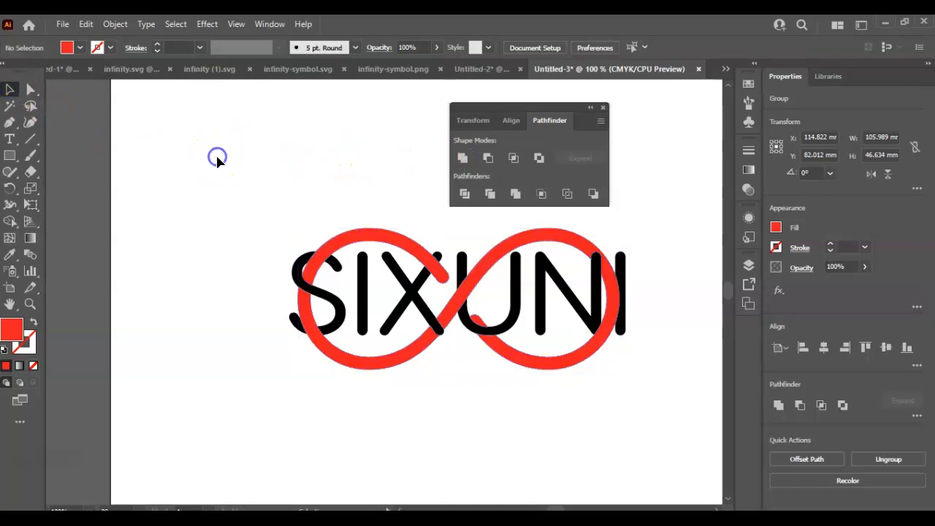
Move the united infinity pieces up off the lettering to check them, undo the move, and deselect.
left_click(330, 254)
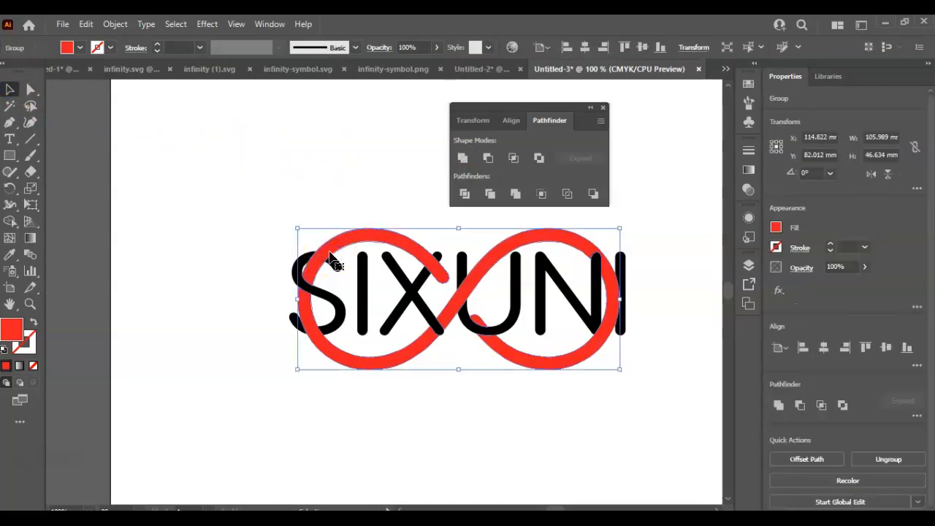
left_click_drag(330, 254, 290, 173)
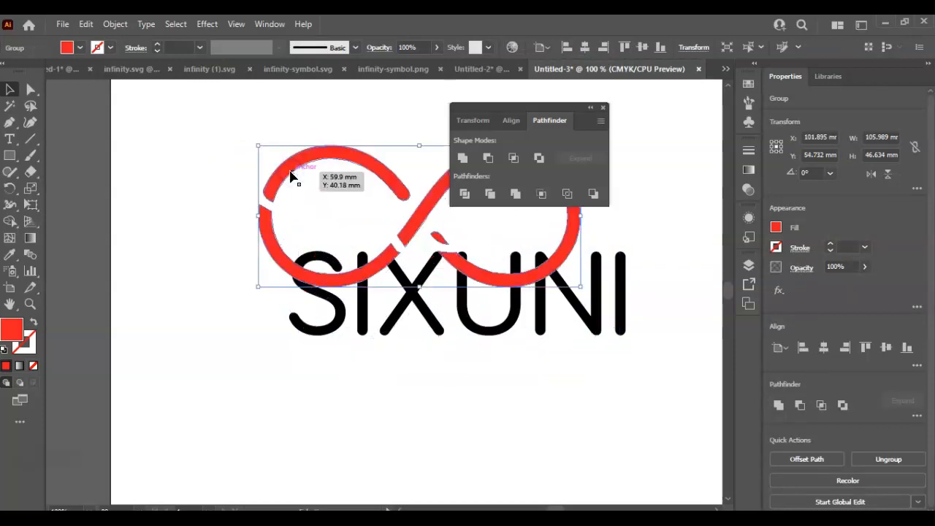
left_click_drag(291, 176, 290, 179)
key("ctrl+z")
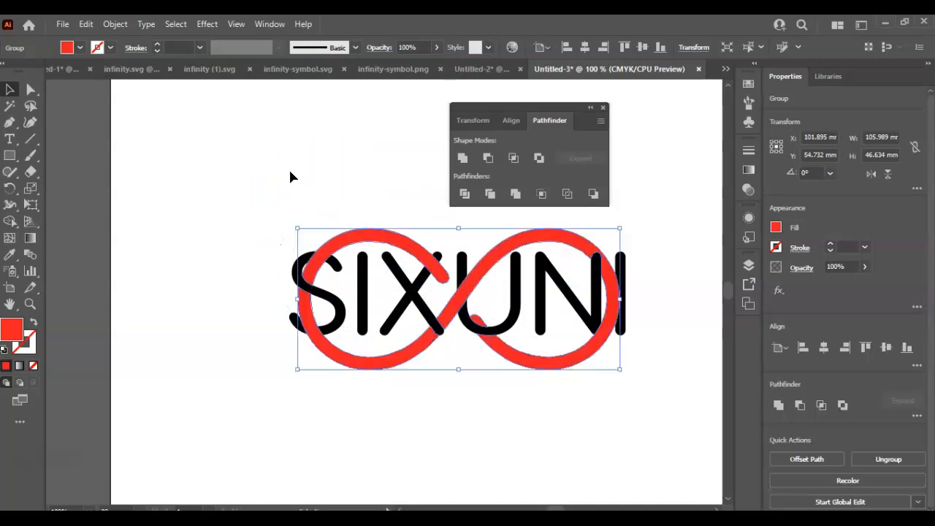
left_click(291, 183)
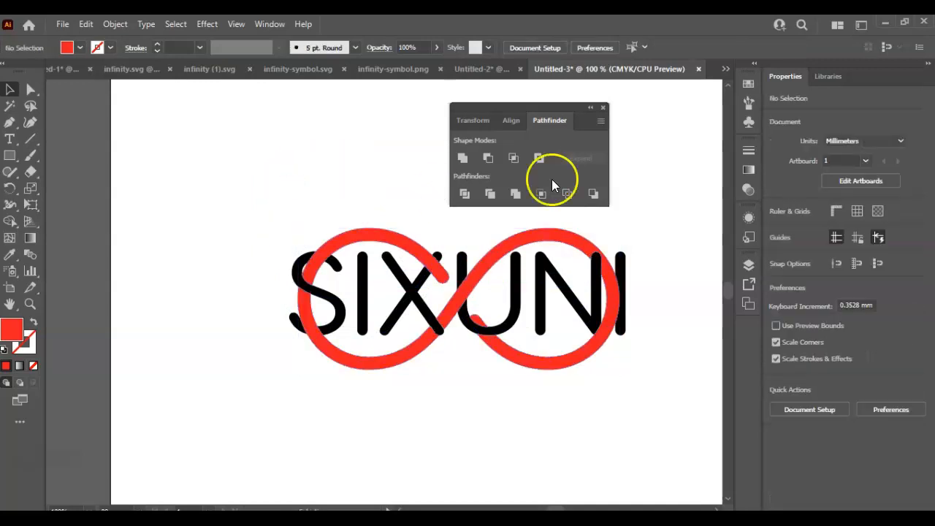
Open the gradient settings, select the united infinity symbol and fill it with the default white-to-black linear gradient.
left_click_drag(513, 118, 576, 110)
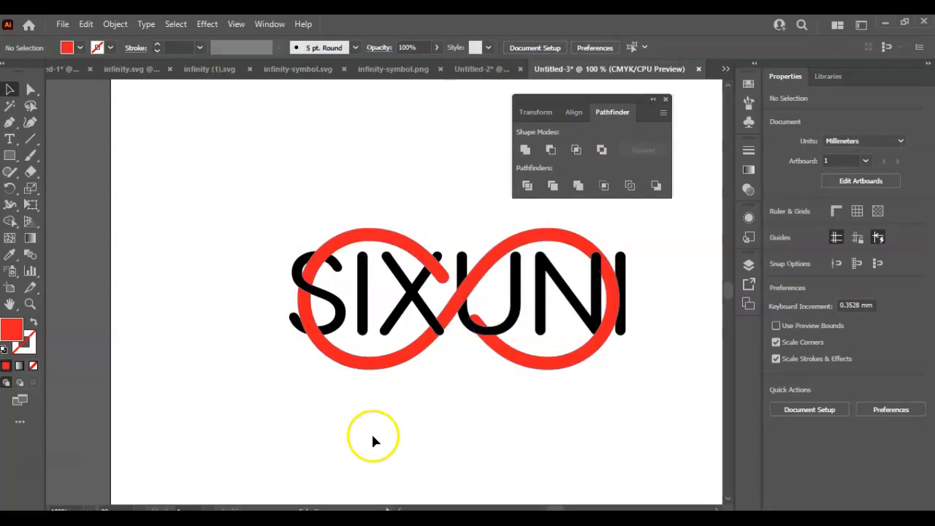
left_click(30, 239)
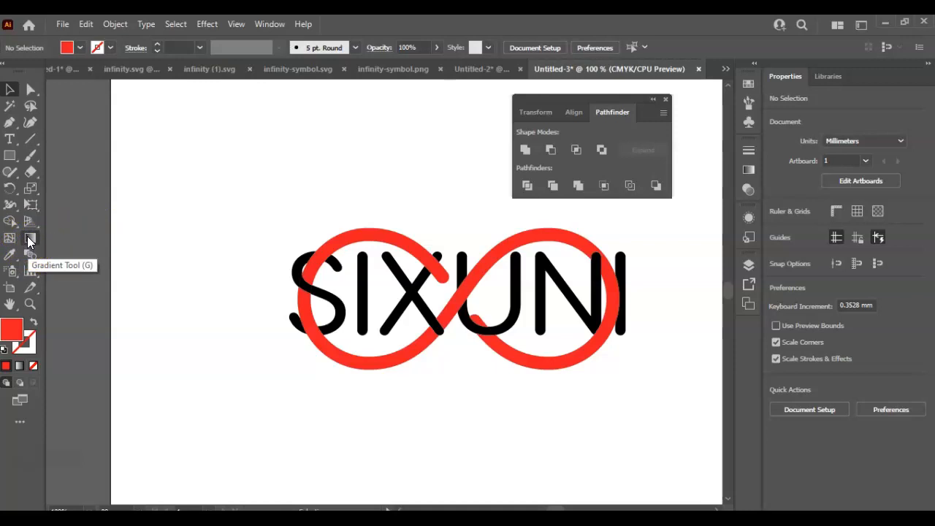
left_click(30, 239)
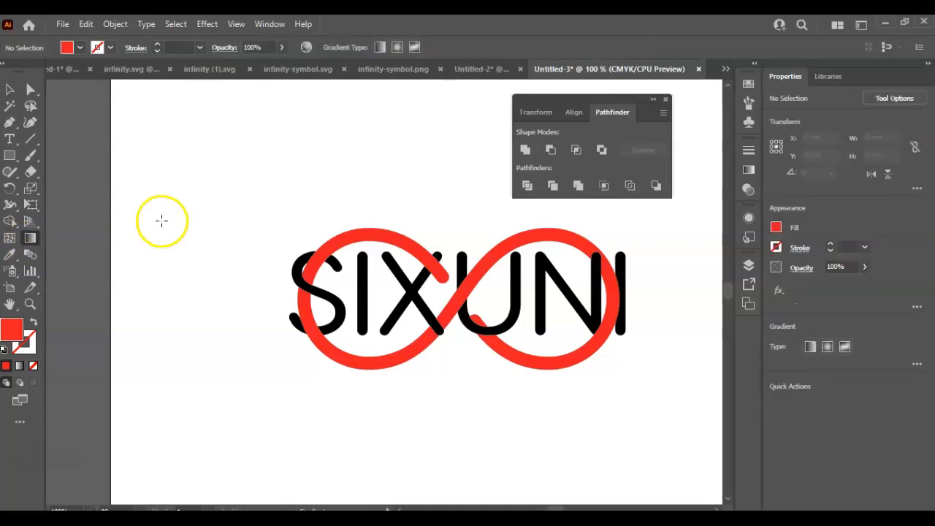
double_click(30, 239)
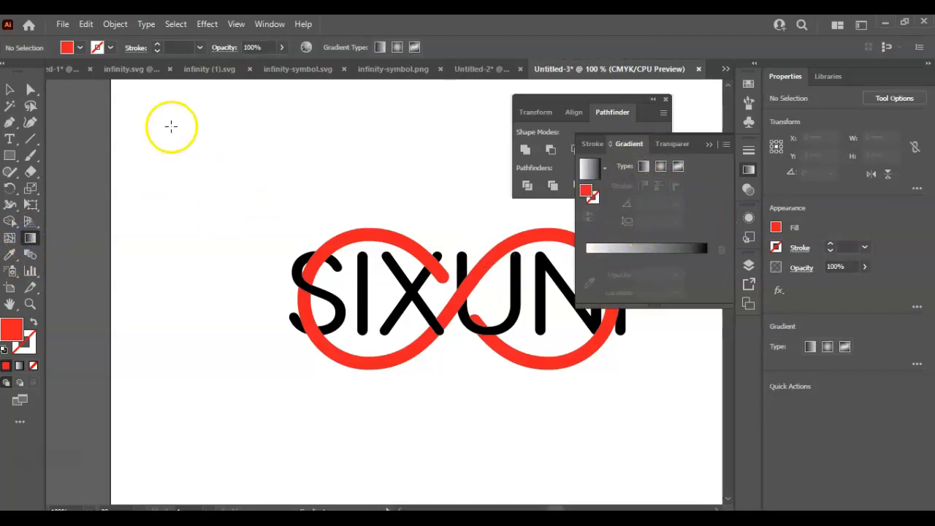
left_click(10, 88)
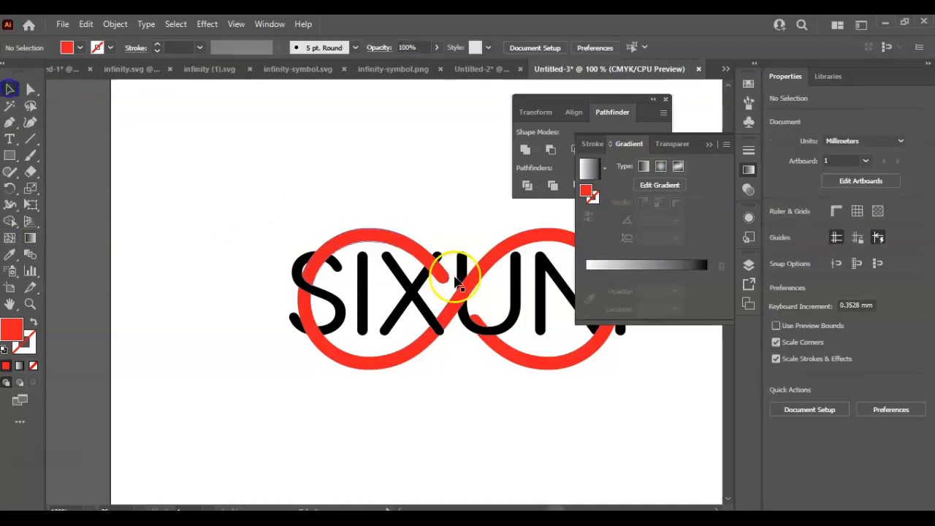
left_click(430, 263)
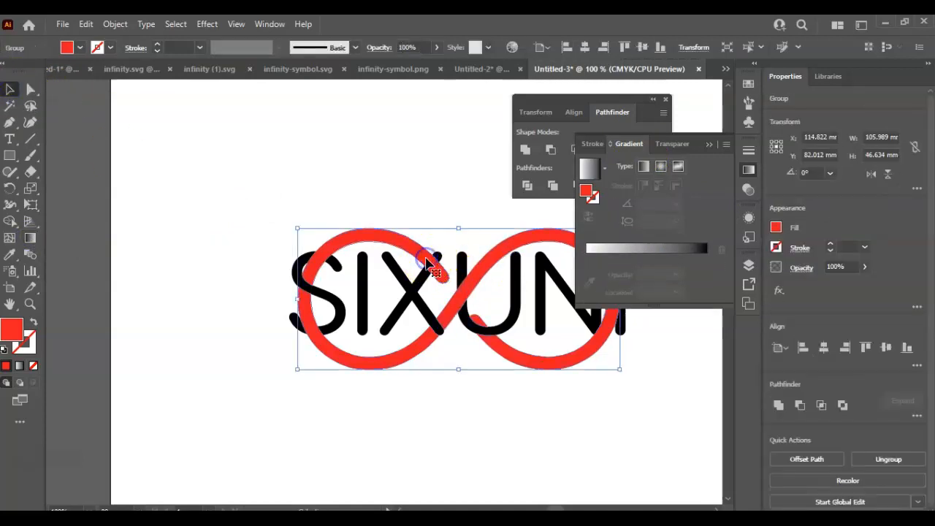
left_click(632, 248)
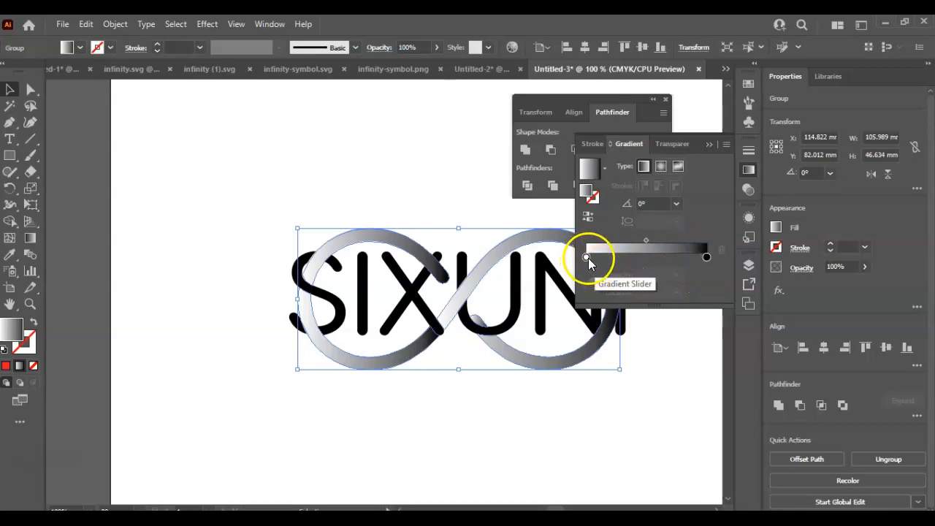
Switch the gradient's starting color stop to CMYK and set it to a light blue of about C 67, M 0, Y 6, K 0.
double_click(586, 256)
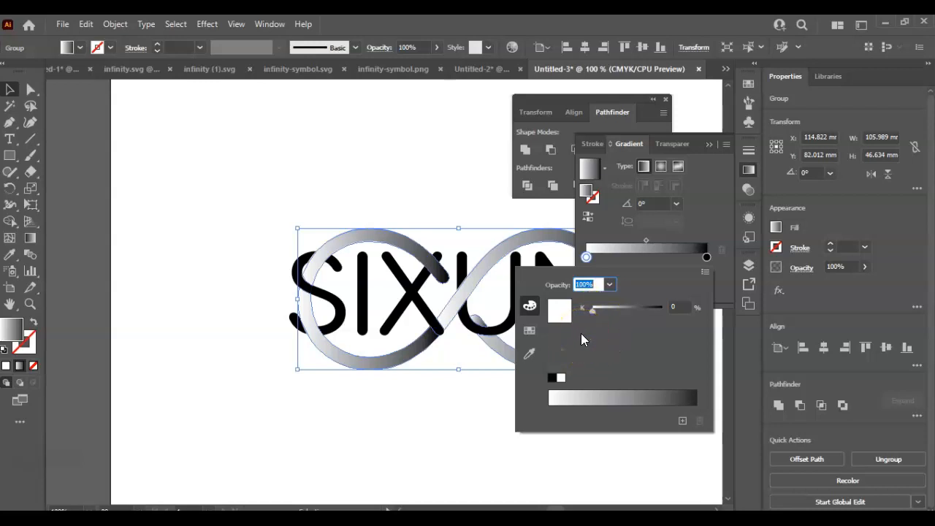
left_click(706, 273)
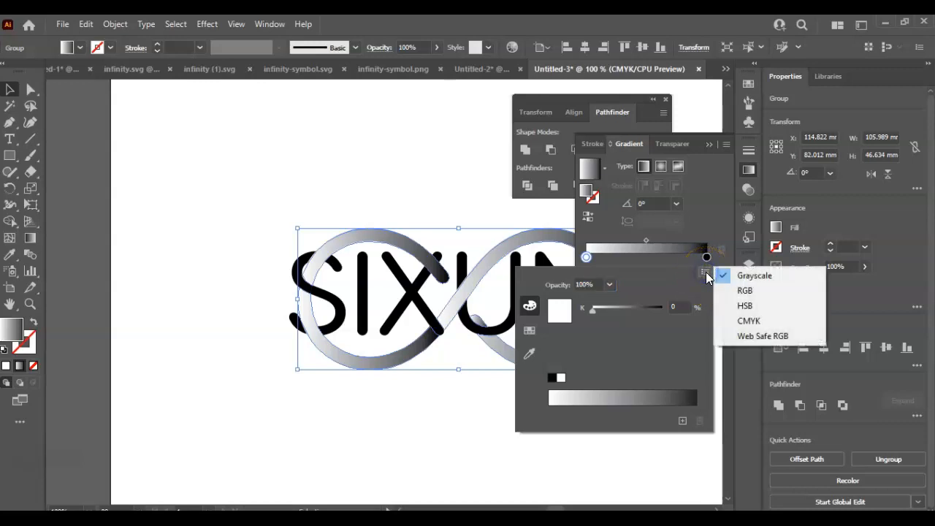
left_click(752, 328)
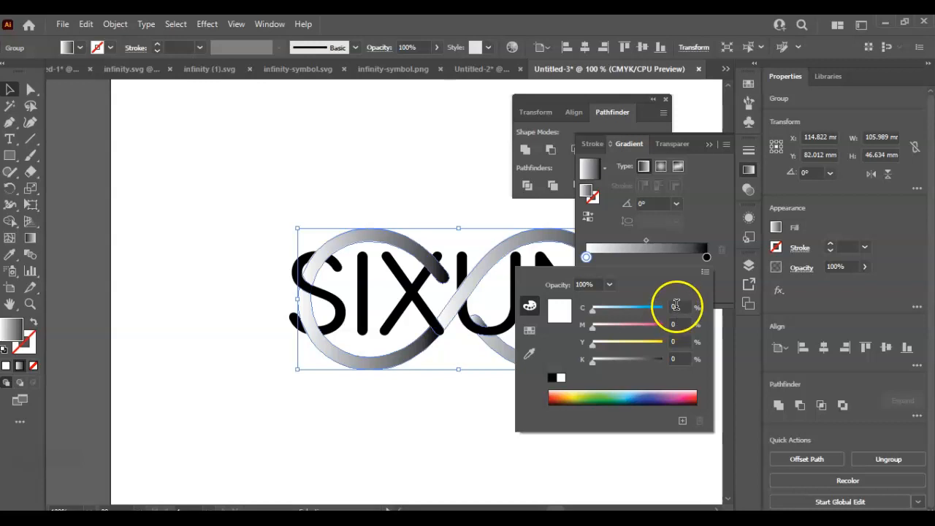
left_click(628, 398)
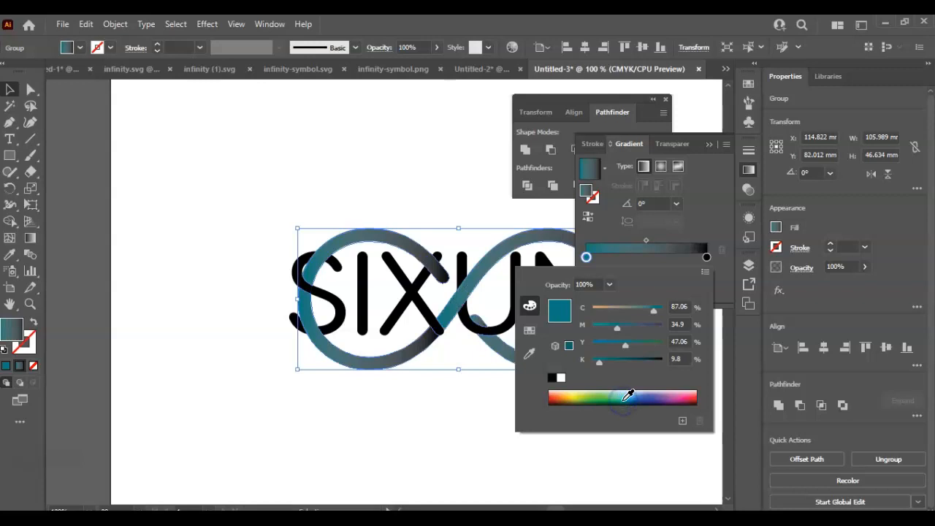
left_click(627, 393)
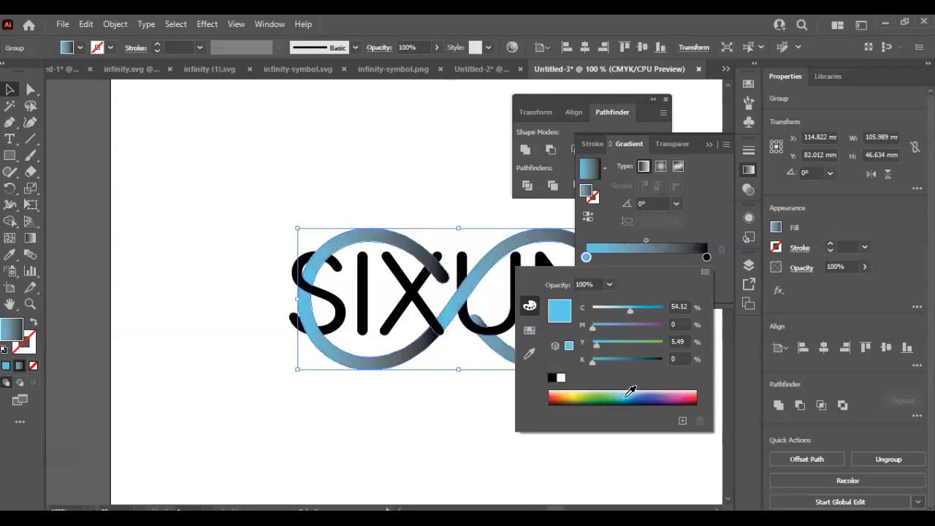
left_click(625, 399)
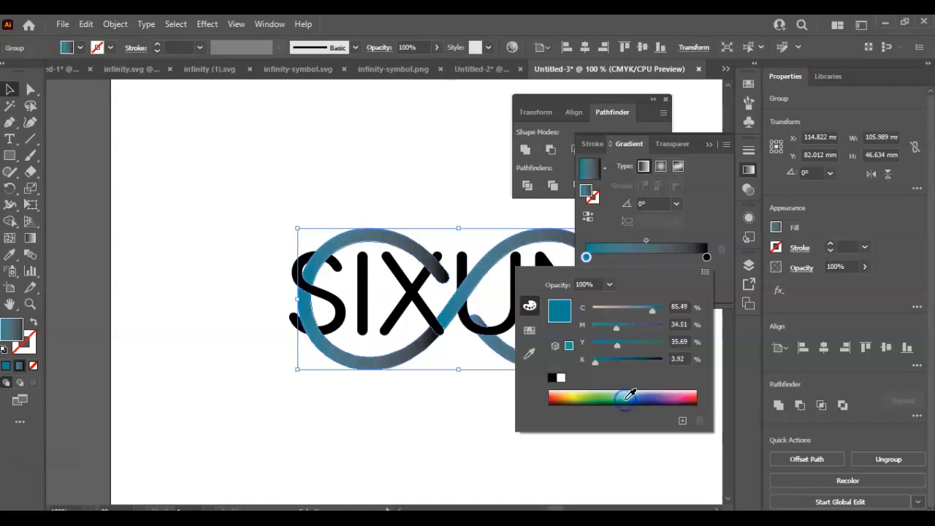
left_click(627, 396)
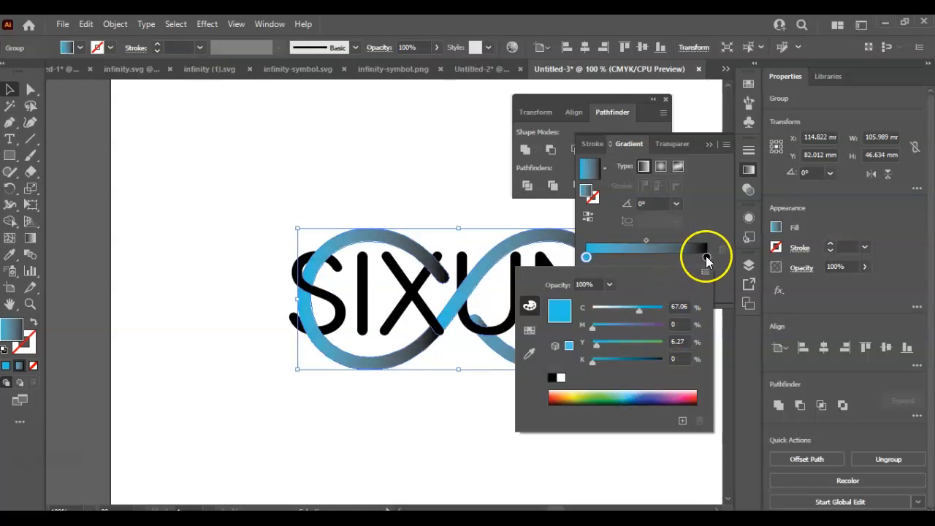
Switch the gradient's end color stop to CMYK, set it to a pink of about C 23, M 80, Y 0, K 0, deselect and collapse the gradient settings.
left_click(706, 257)
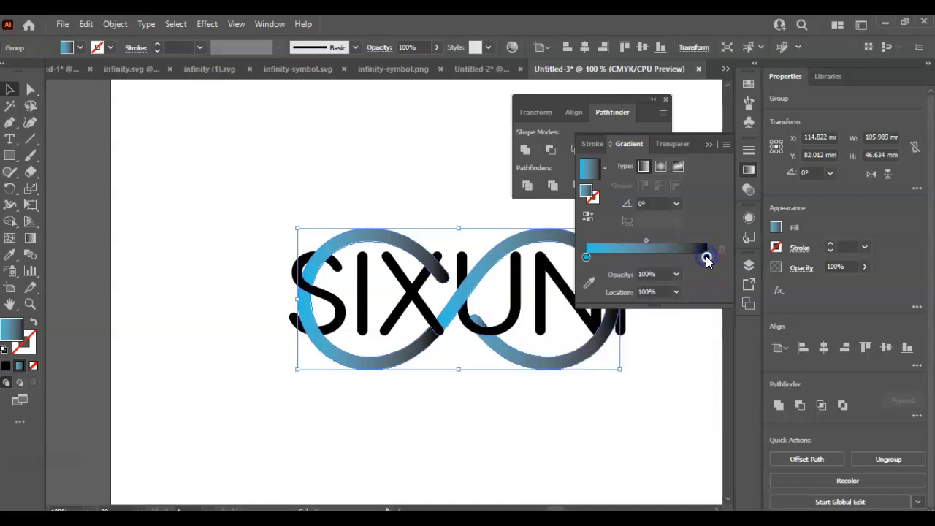
double_click(706, 257)
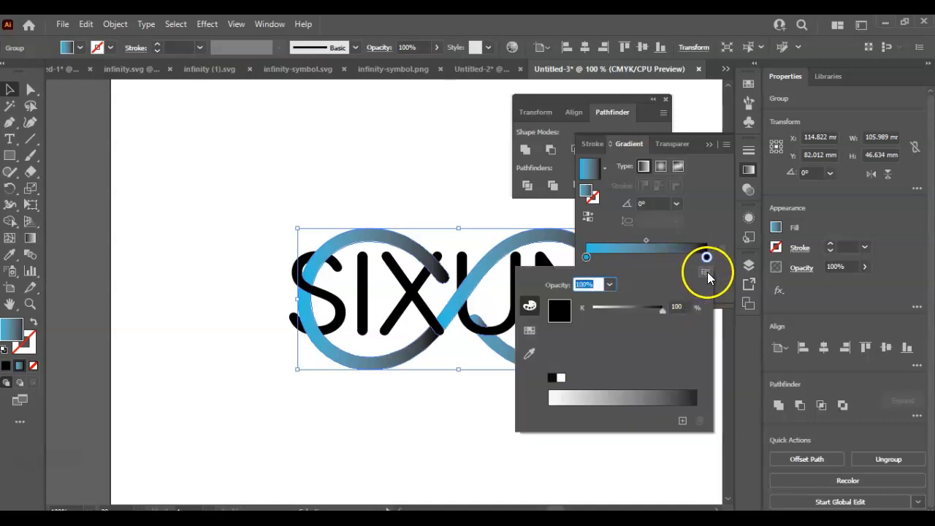
left_click(705, 273)
left_click(738, 319)
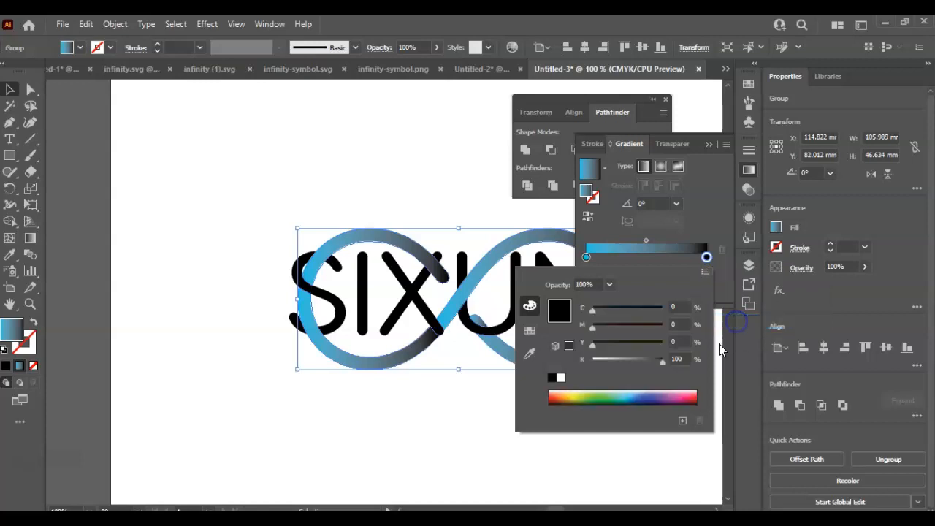
left_click(680, 395)
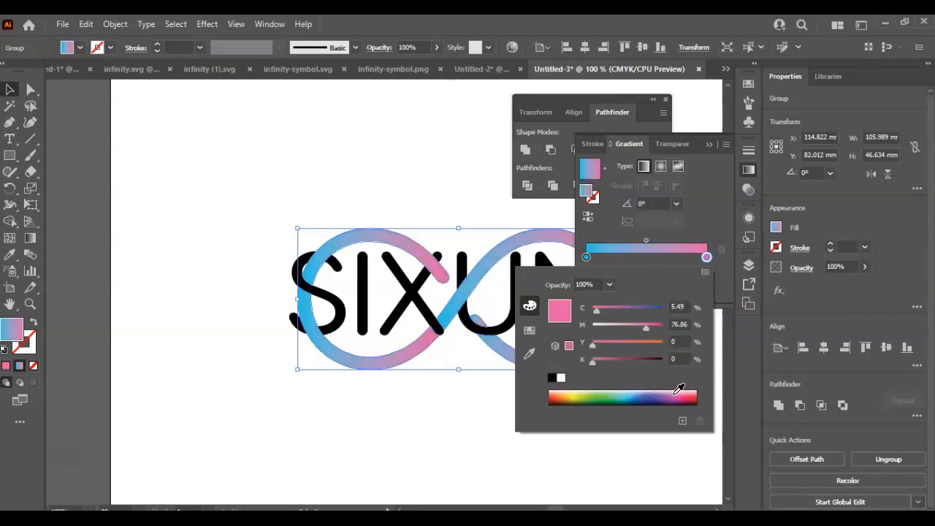
left_click(679, 390)
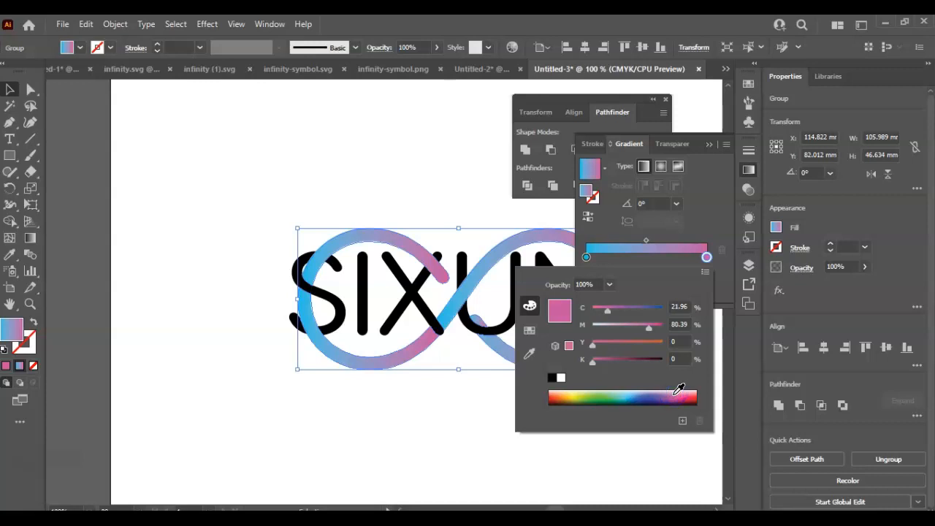
left_click(678, 393)
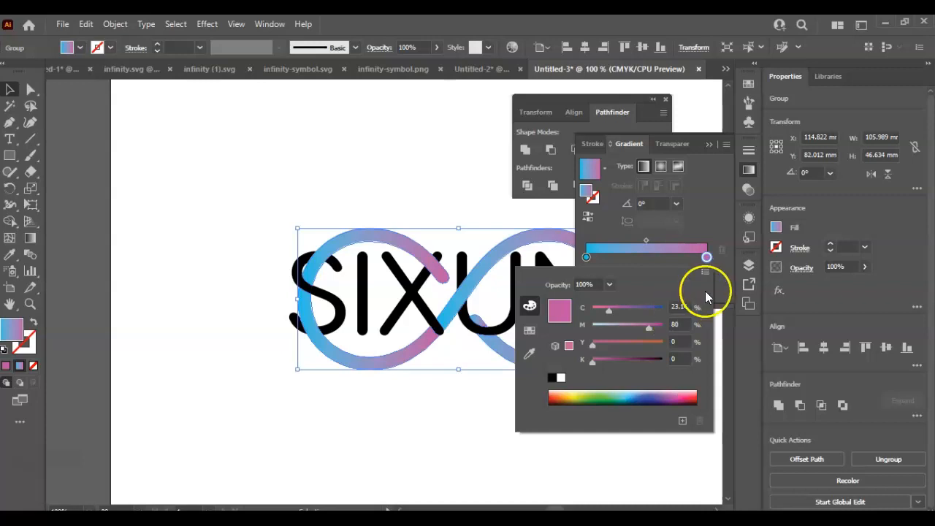
left_click(706, 213)
left_click(347, 162)
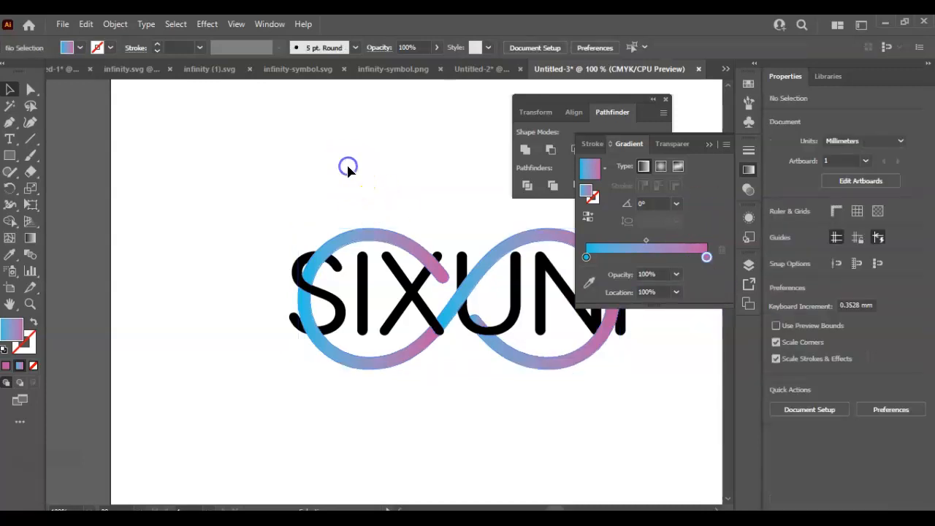
left_click(710, 144)
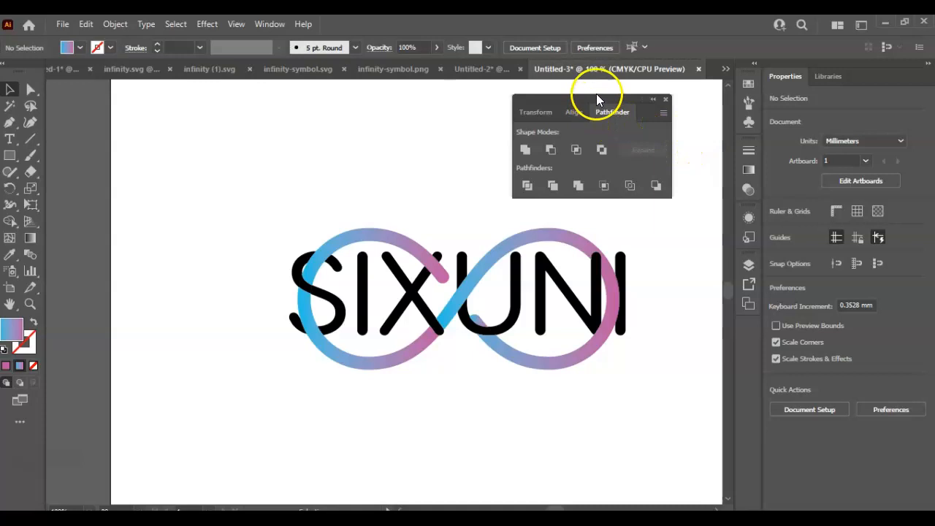
Inspect the infinity symbol's gradient against the lettering and bring up the Untitled-2 document to compare its version of the logo.
left_click(398, 177)
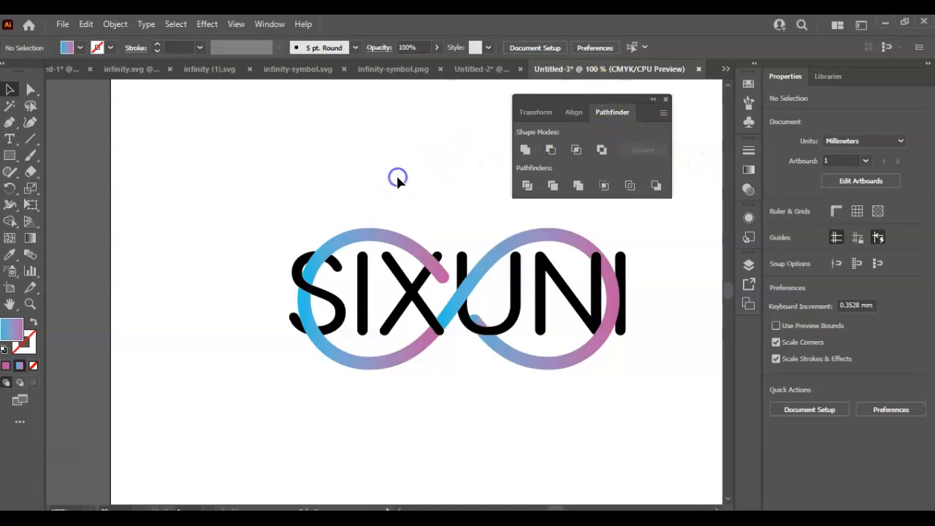
left_click(402, 360)
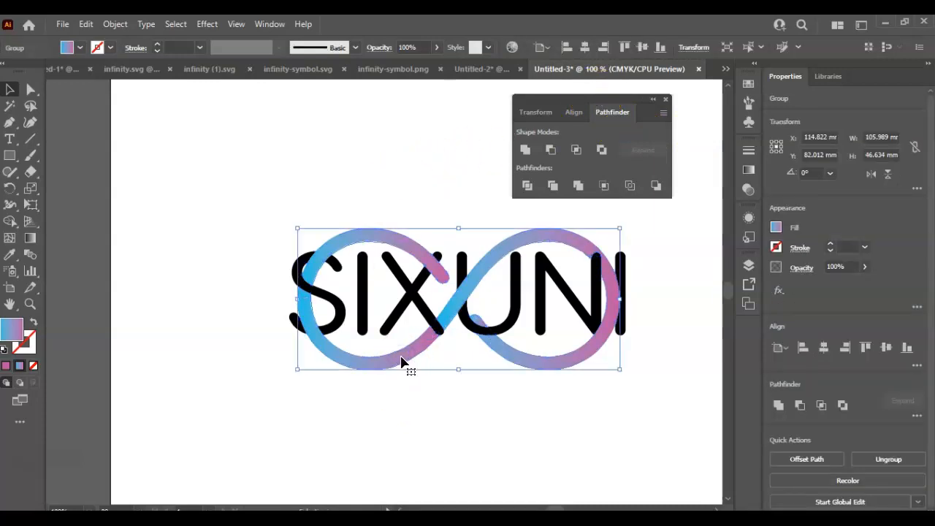
left_click(334, 165)
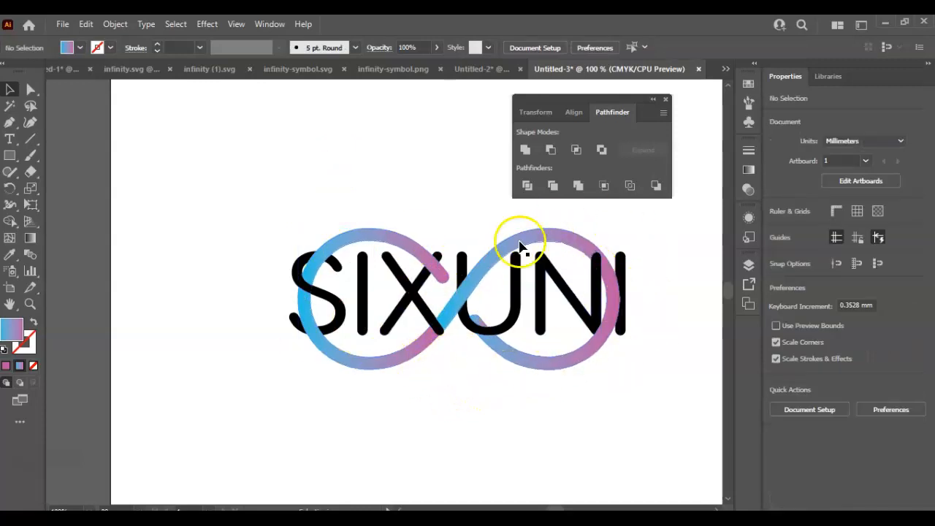
left_click(479, 320)
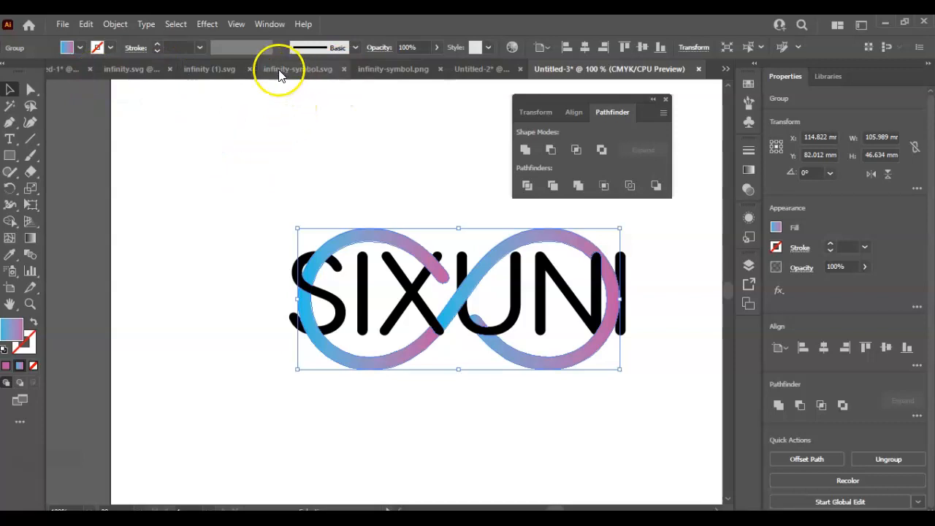
left_click(126, 72)
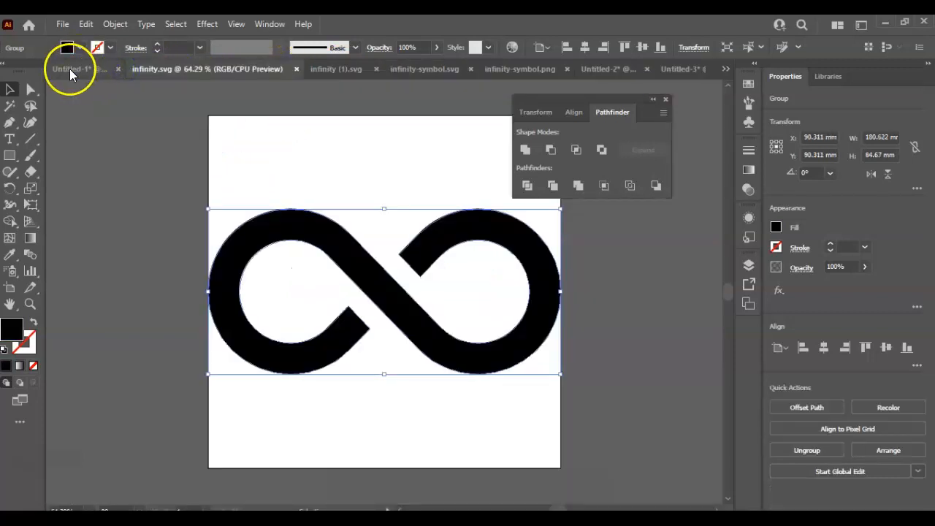
left_click(589, 69)
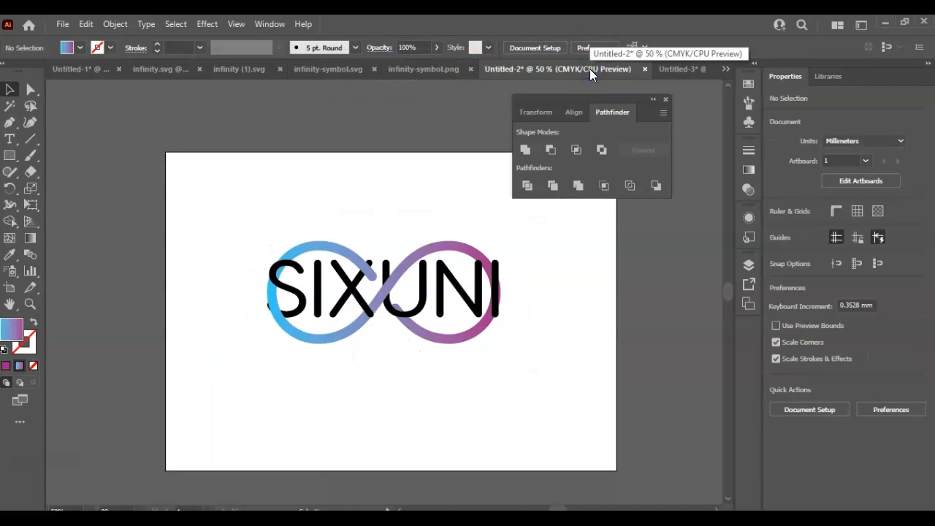